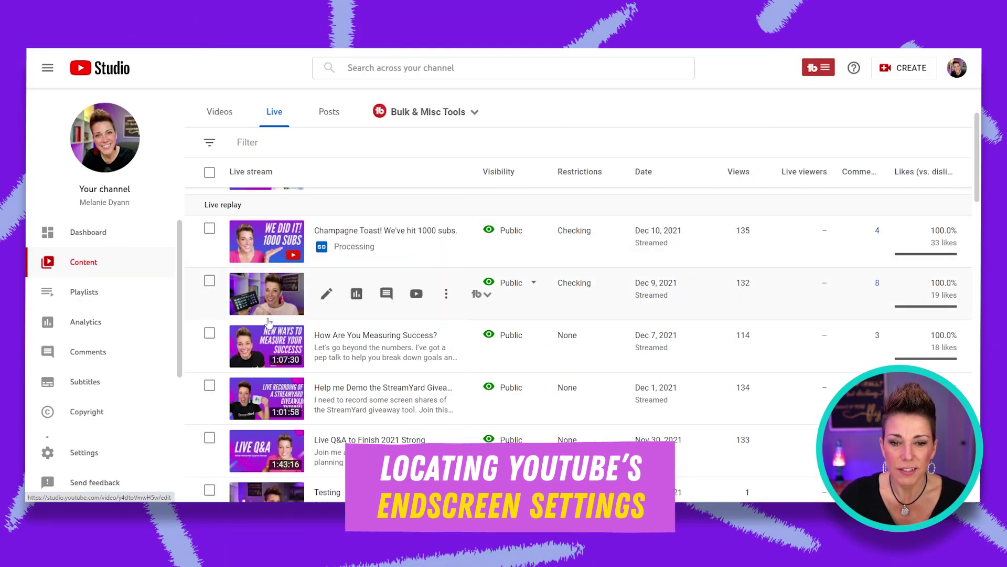
Step: Open the end screen editor of the "Live Q&A to Finish 2021 Strong" video and look through the available element layouts
left_click(244, 447)
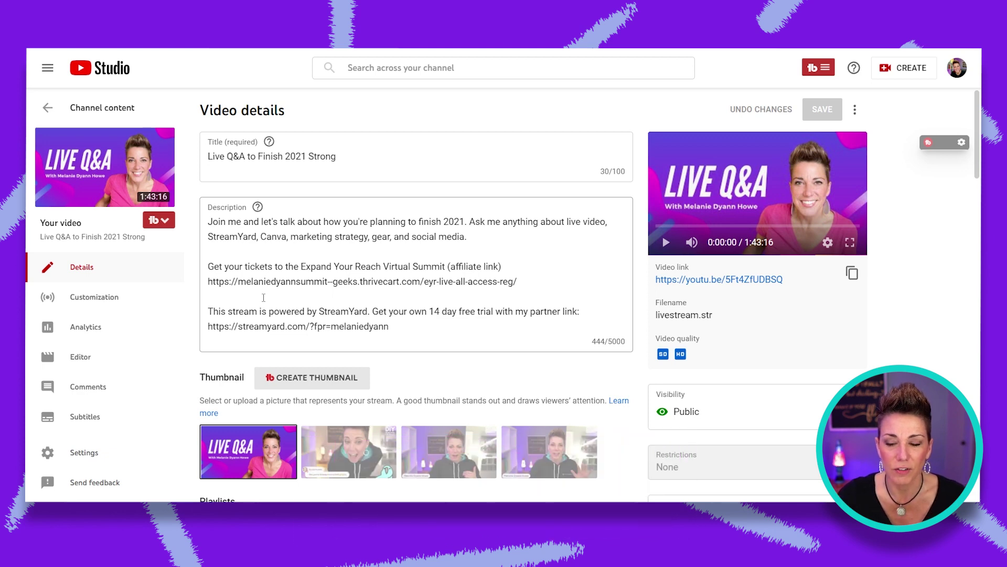
scroll(745, 278, "down", 5)
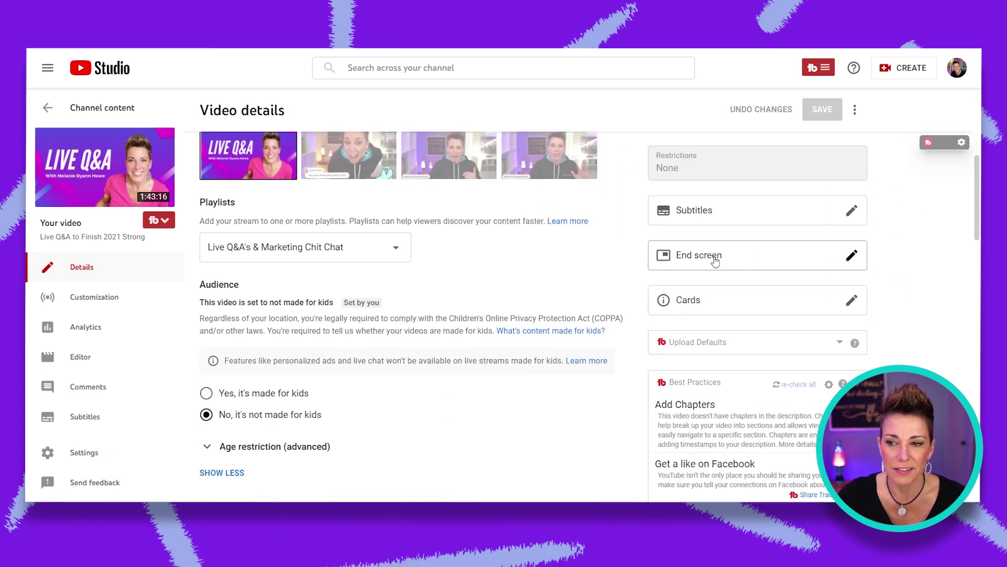
left_click(716, 258)
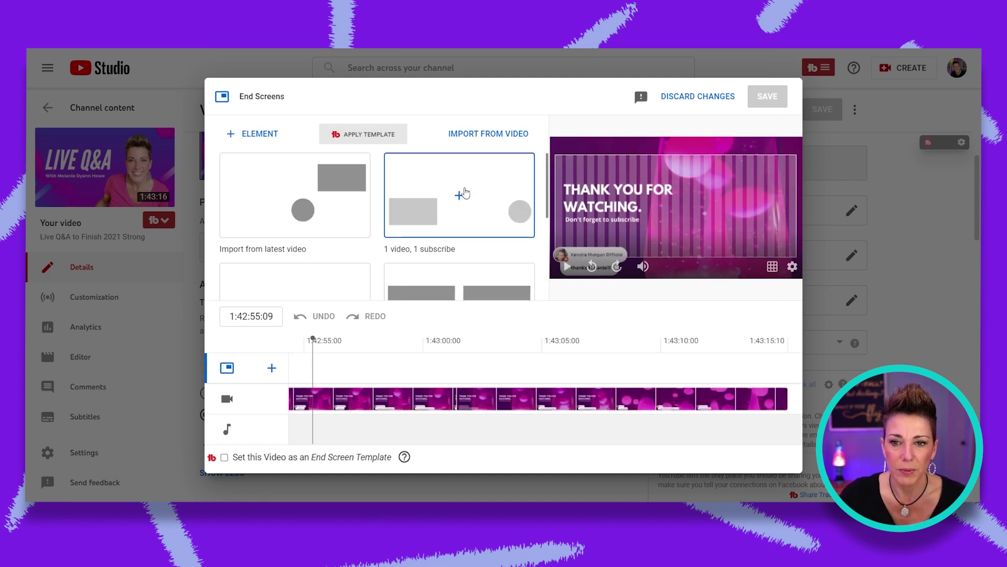
scroll(464, 196, "down", 3)
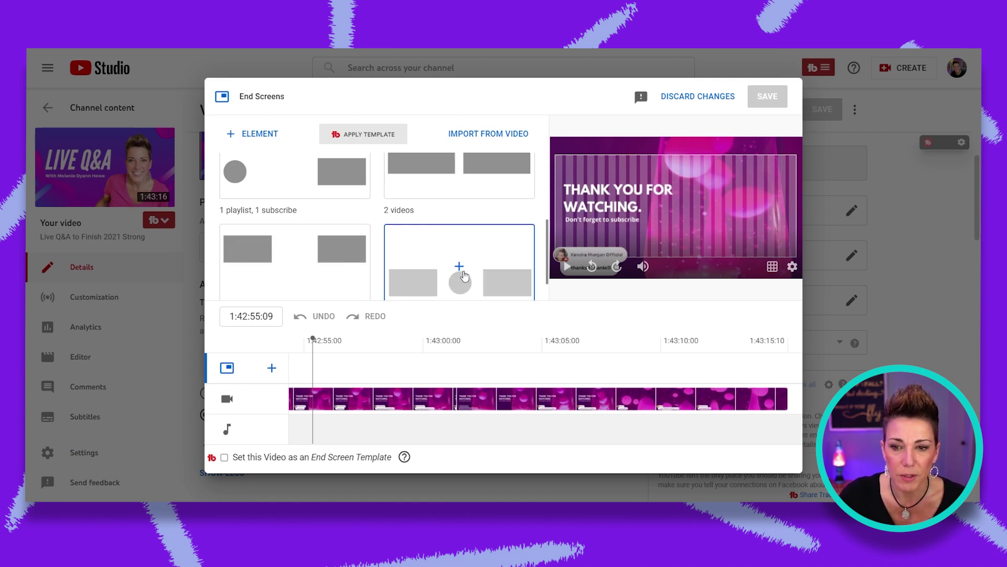
scroll(462, 275, "up", 3)
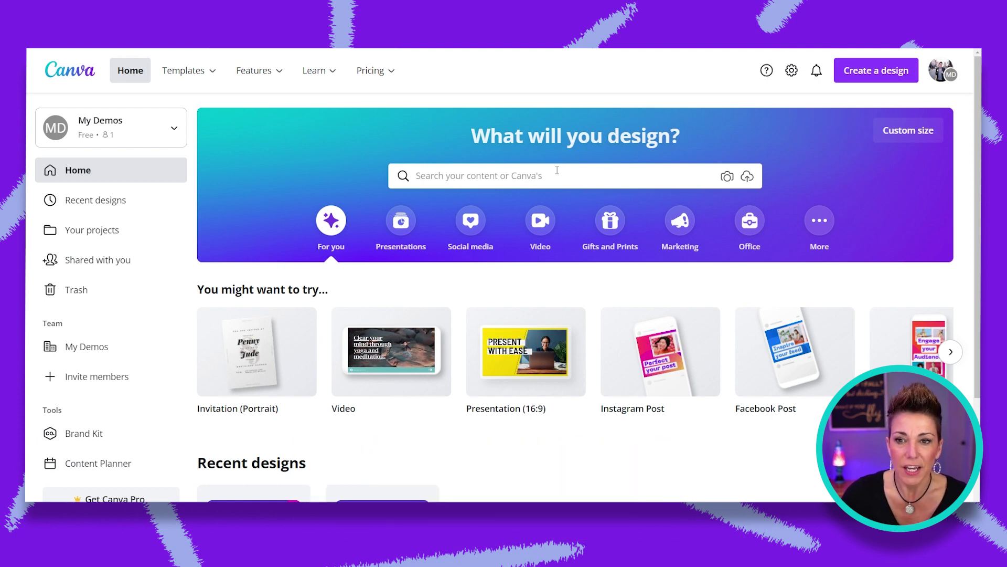
Step: Switch to Canva, search the templates for "YouTube Outro" and look through the designs
mouse_move(371, 354)
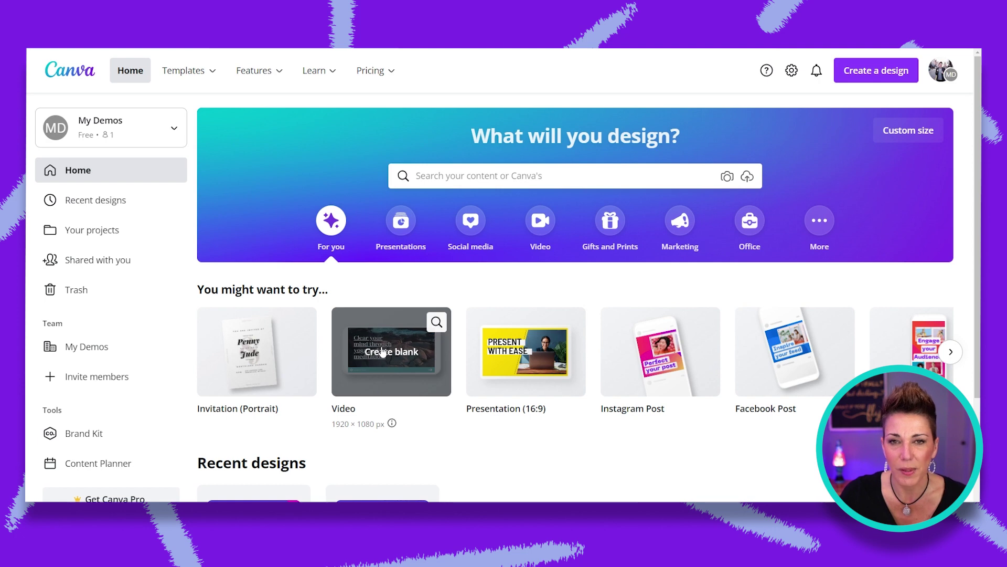
left_click(555, 175)
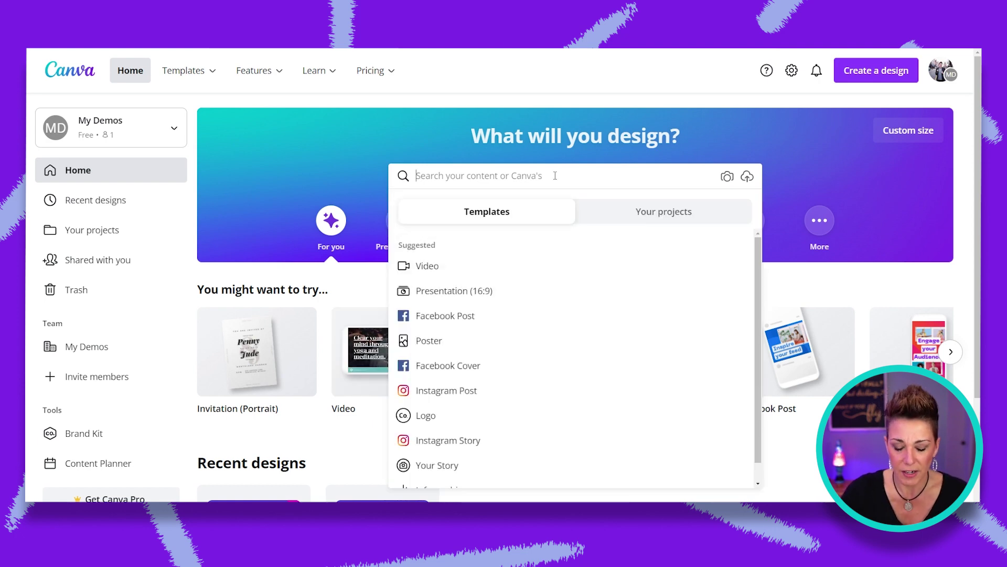
type("YouTube ")
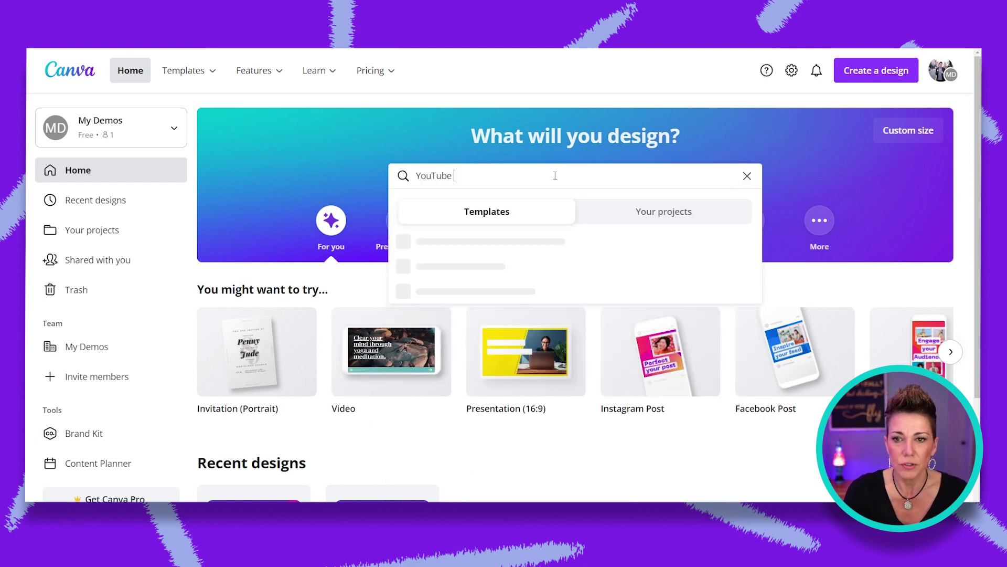
type("Outro")
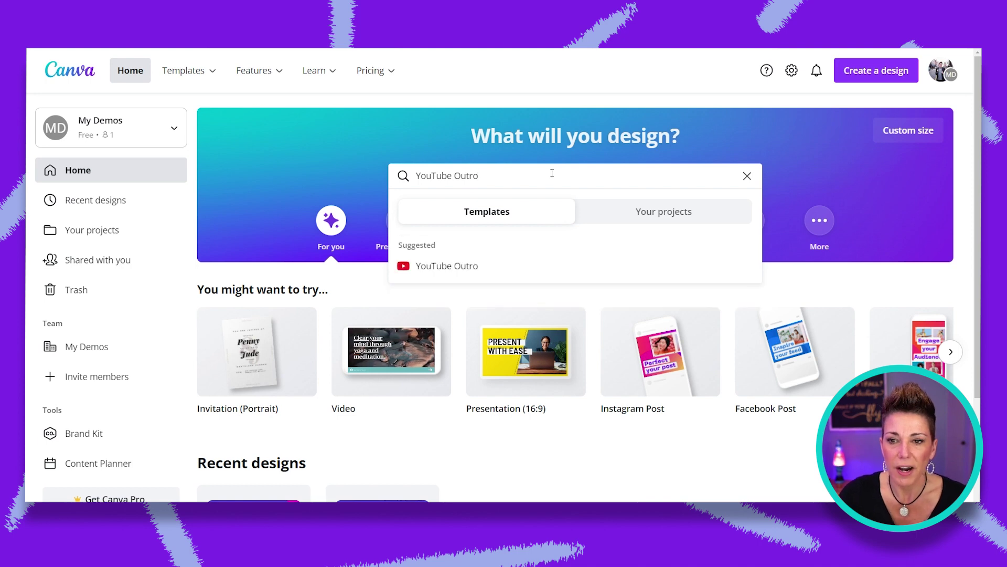
left_click(453, 267)
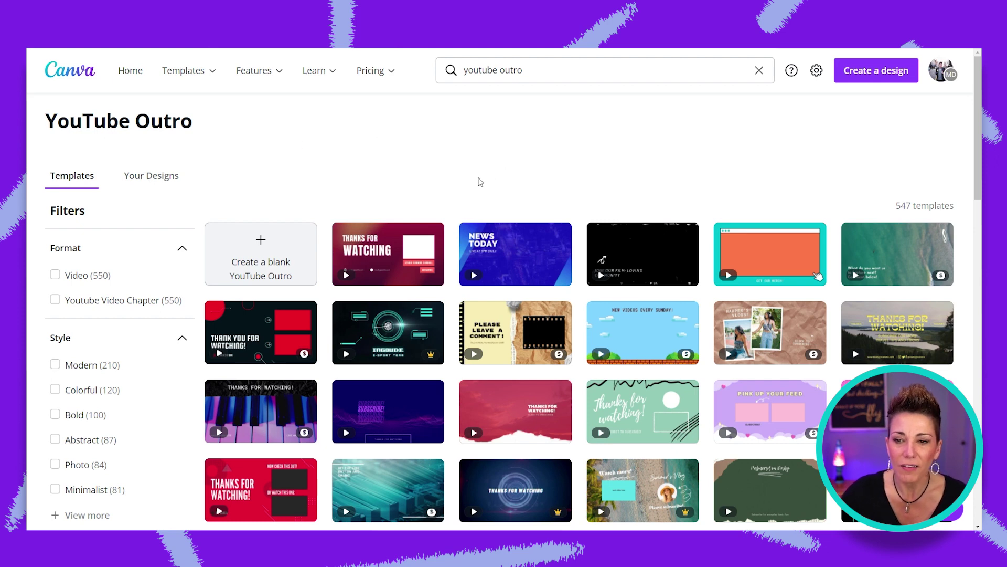
scroll(504, 231, "down", 3)
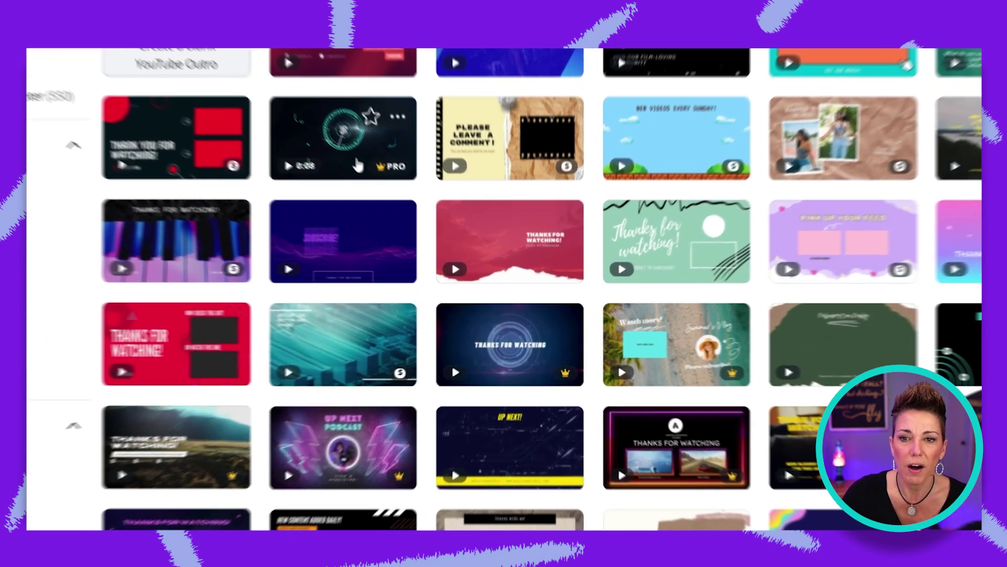
mouse_move(399, 204)
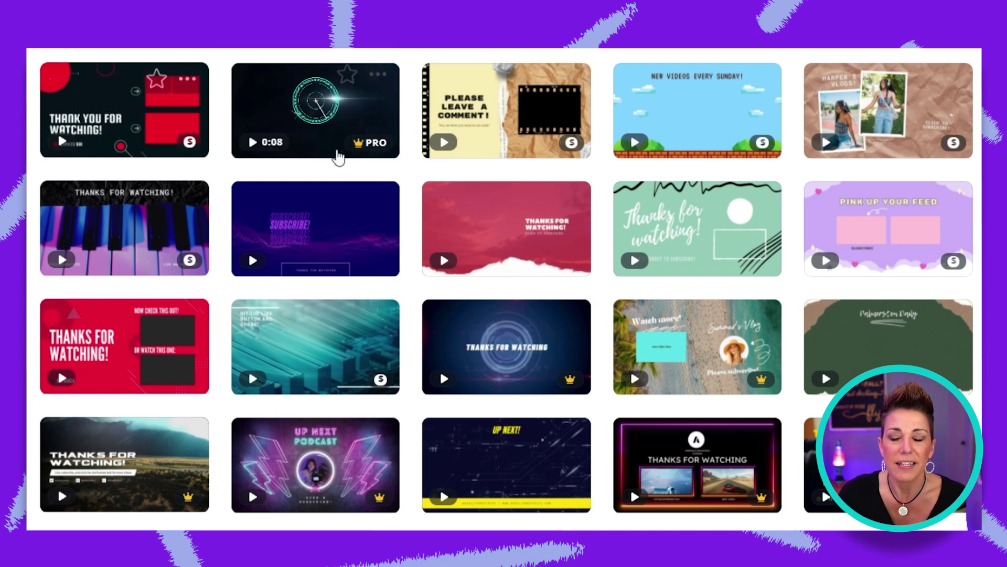
mouse_move(503, 139)
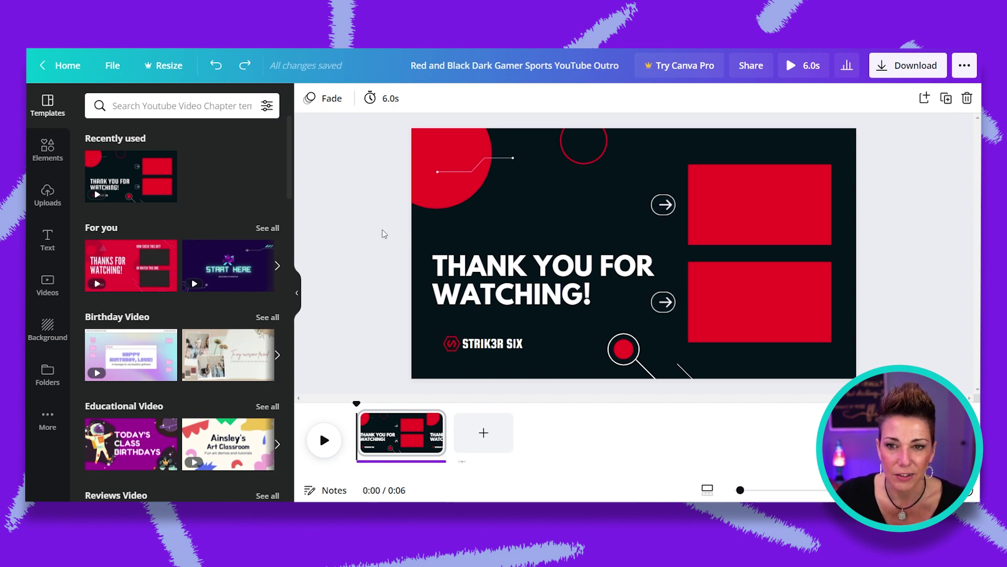
Step: Recolor the large red circle in the design's upper-left corner to the custom purple #5500FF
left_click(450, 143)
left_click(309, 98)
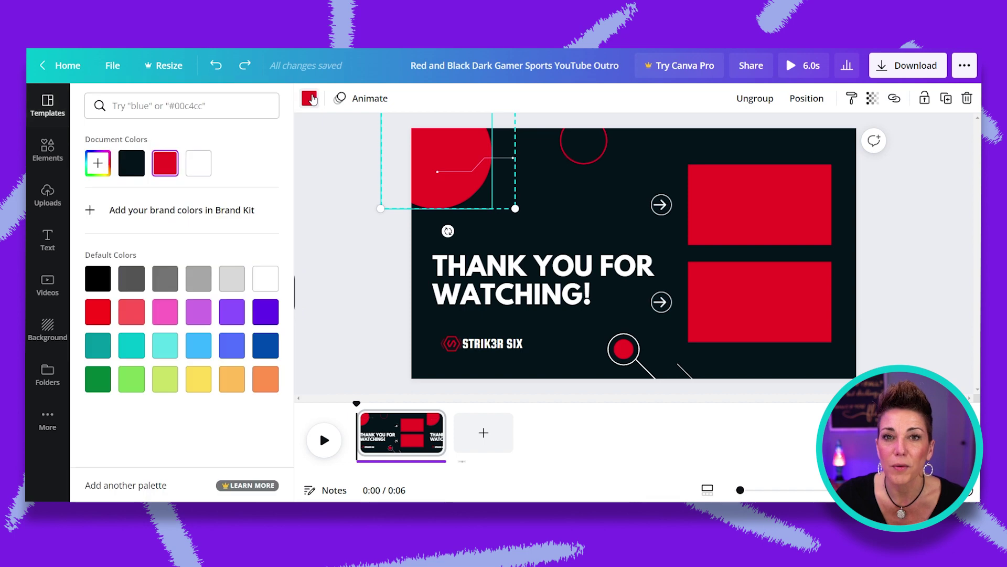
left_click(266, 312)
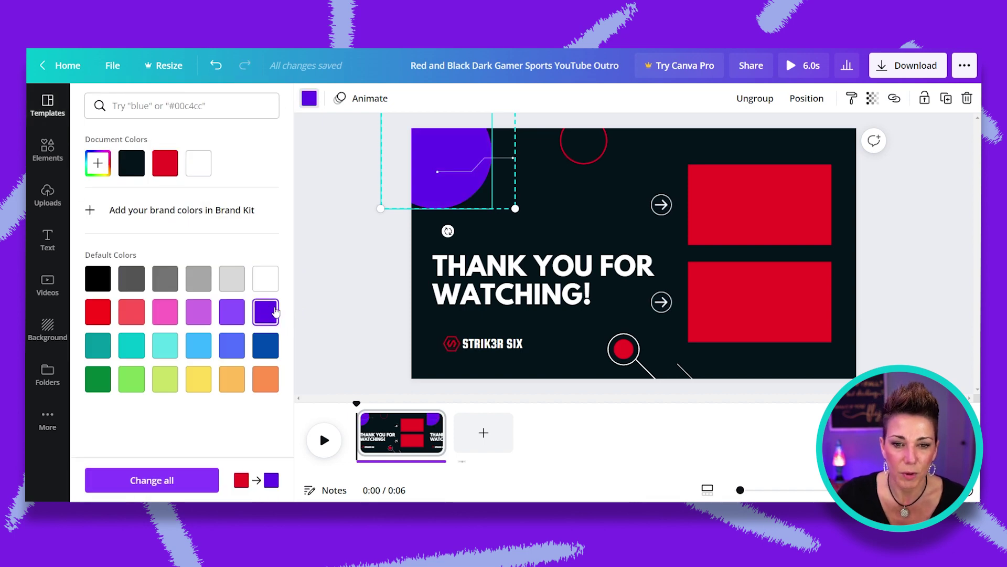
left_click(97, 163)
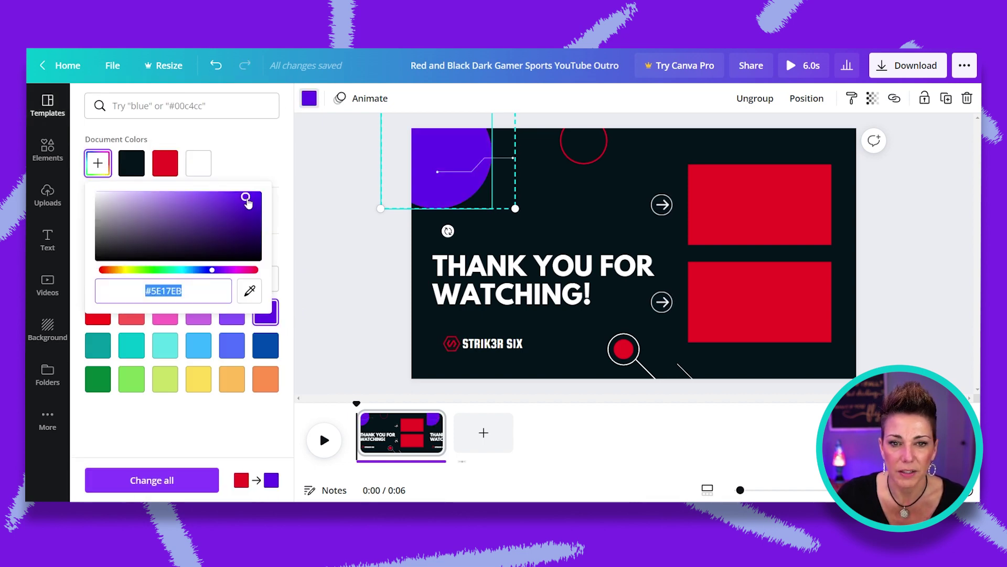
left_click_drag(252, 196, 258, 195)
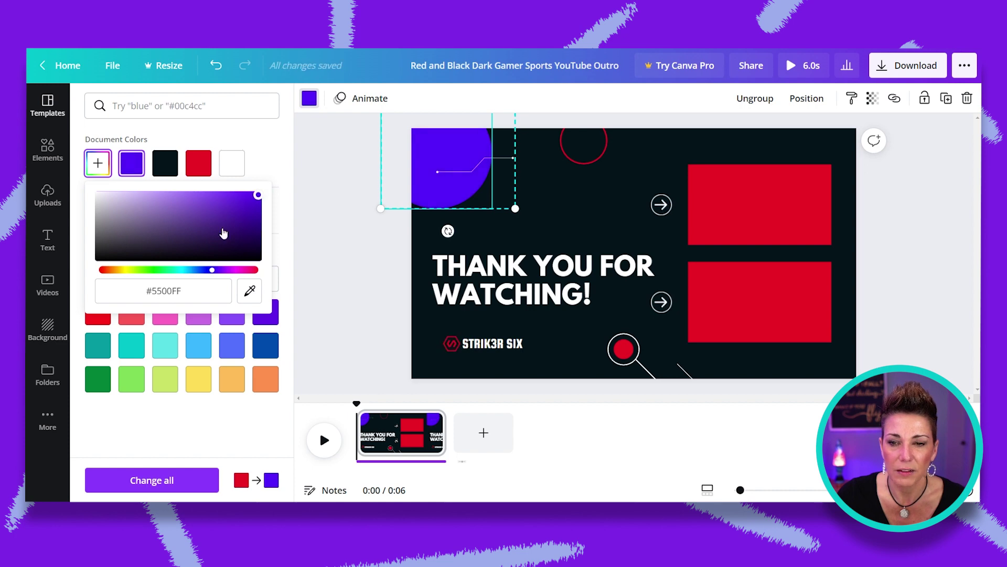
left_click_drag(146, 291, 197, 292)
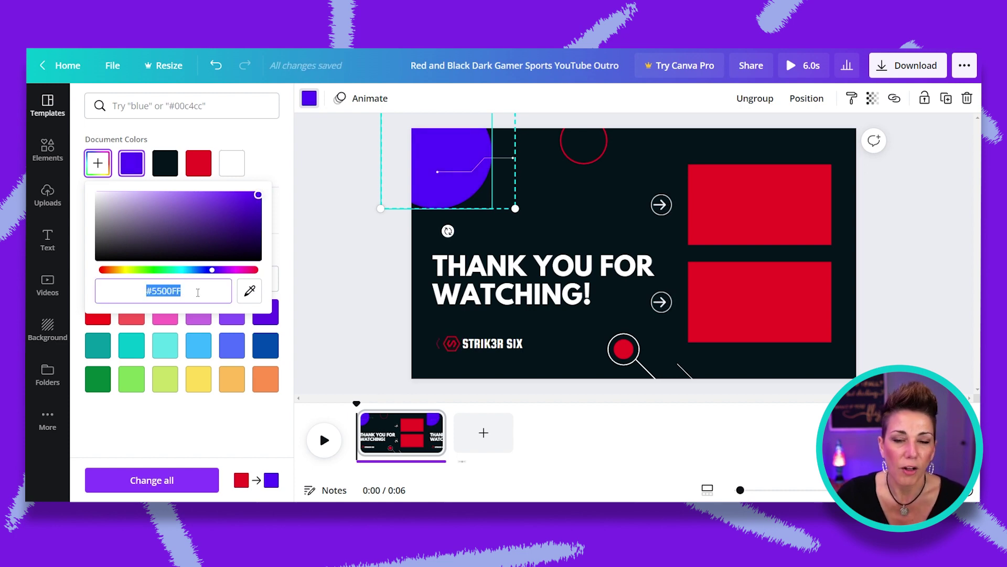
left_click(342, 279)
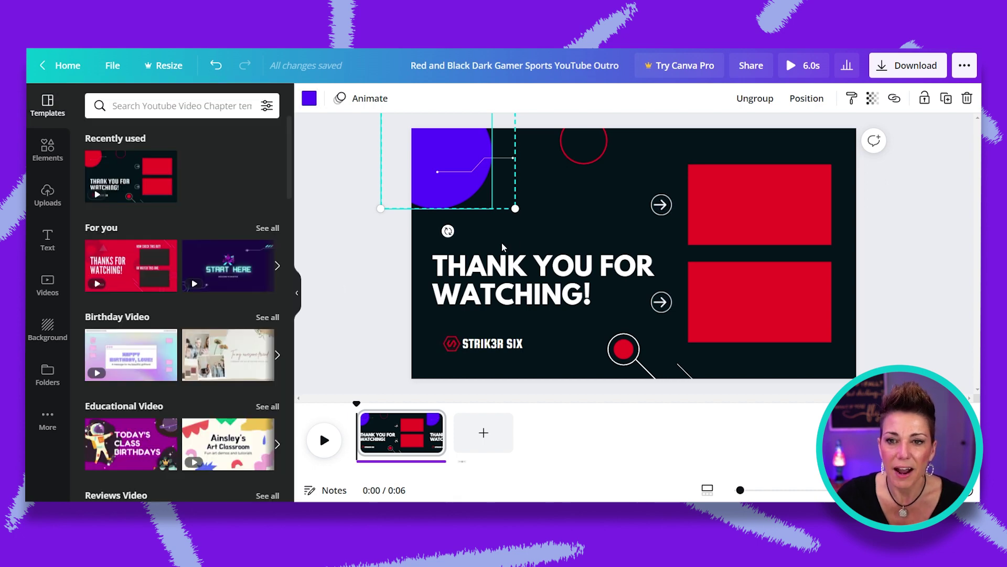
Step: Apply the document's purple #5500FF to the ring outline at the top edge and to the small red dot near the bottom
left_click(583, 157)
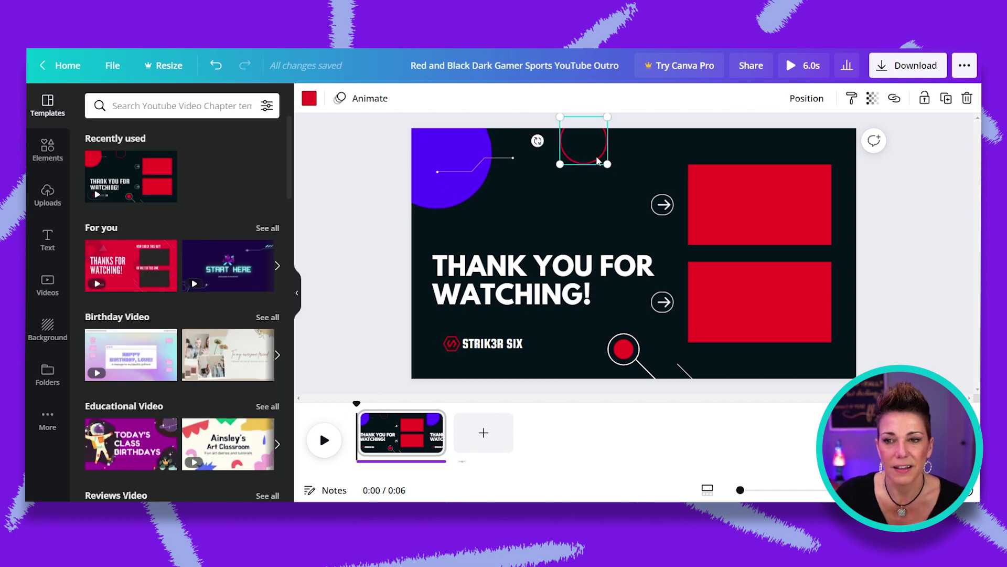
left_click(309, 101)
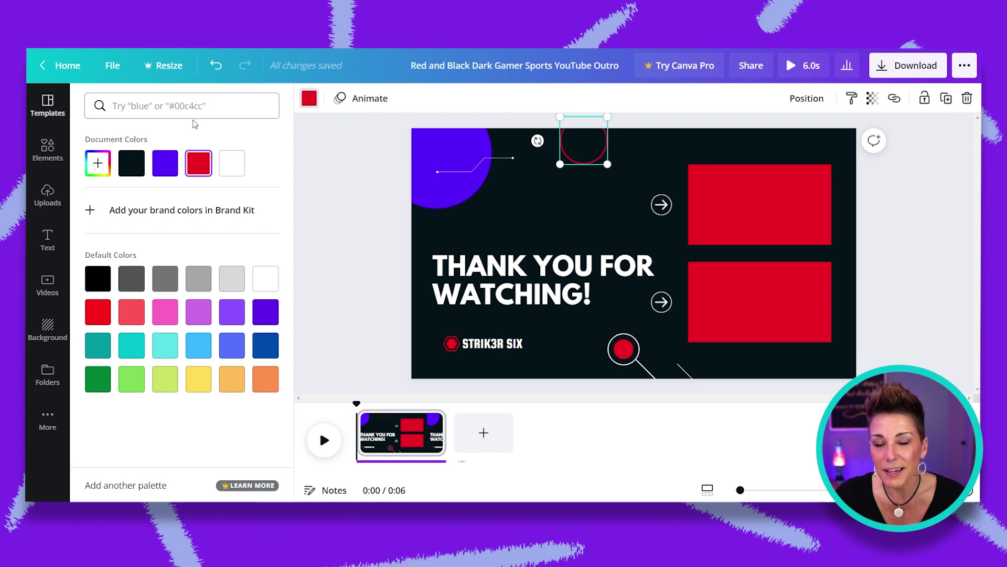
left_click(164, 172)
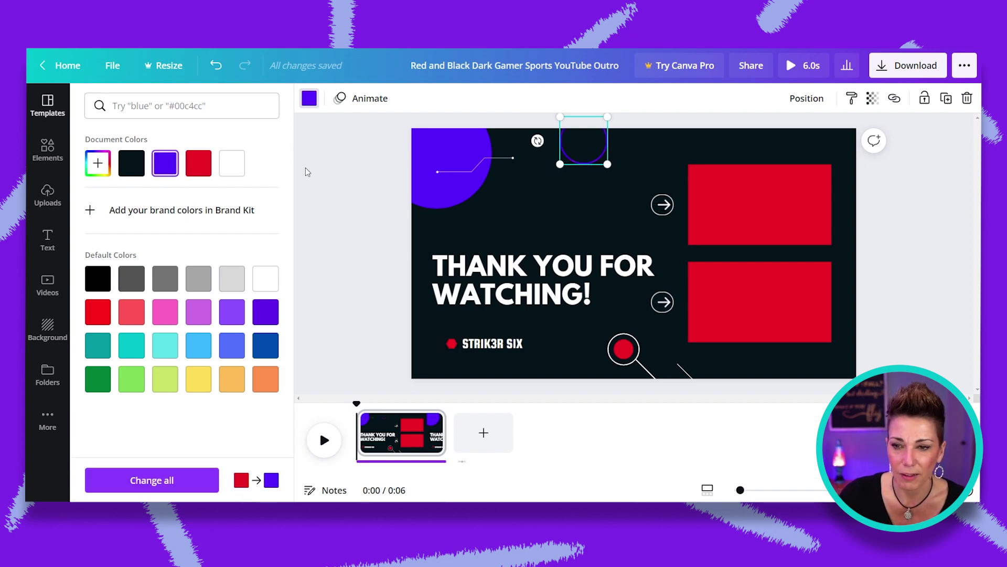
left_click(618, 347)
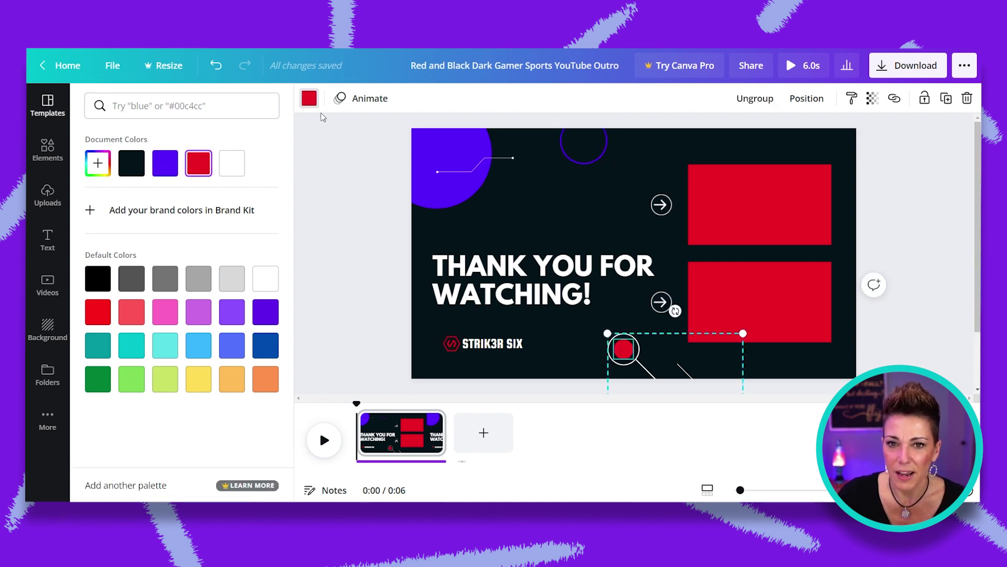
left_click(310, 101)
left_click(310, 100)
left_click(165, 163)
Step: Recolor both red video placeholder rectangles with the document's purple #5500FF
left_click(828, 235)
left_click(165, 163)
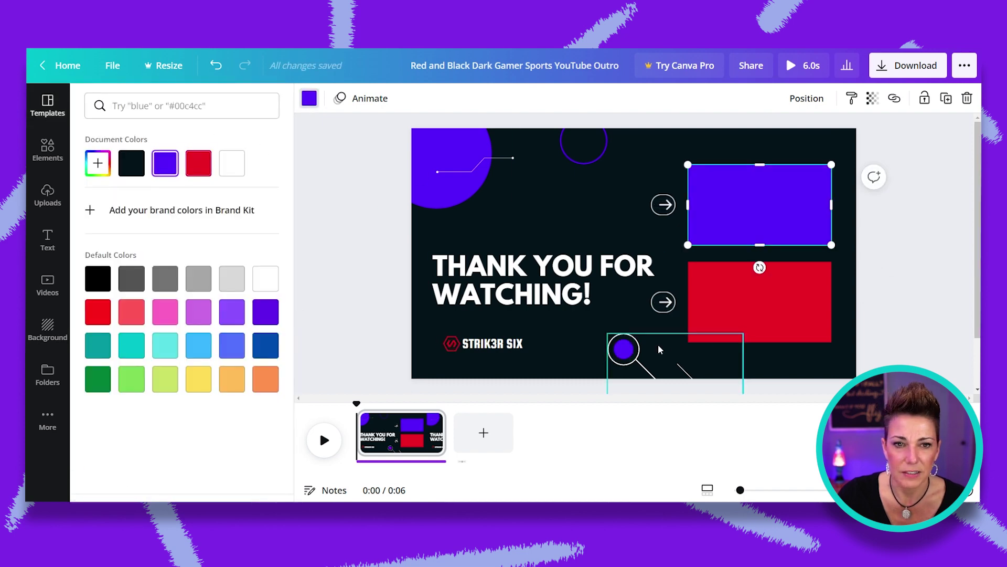
left_click(703, 301)
left_click(165, 163)
left_click(310, 98)
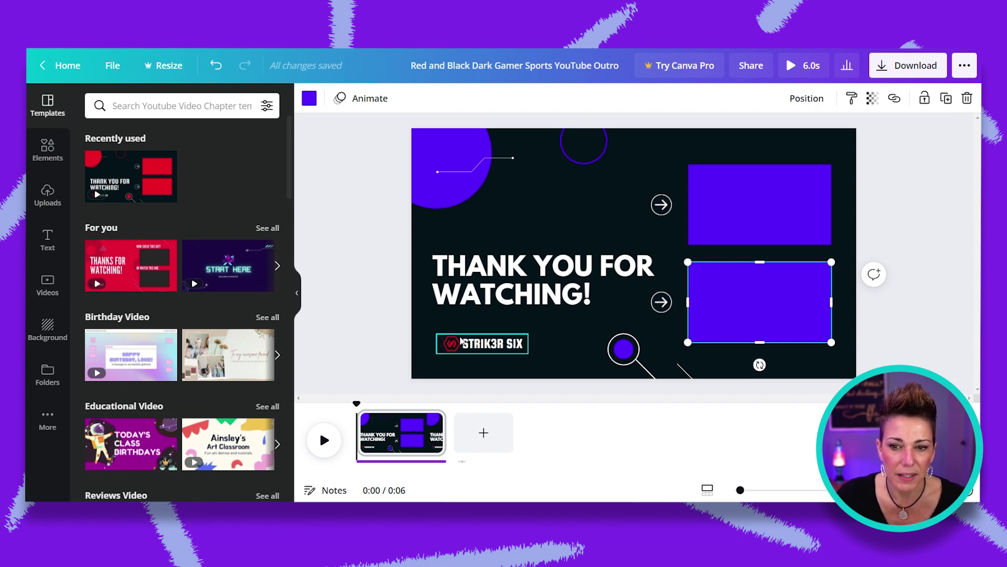
Step: Delete the STRIK3R SIX text and its hexagon logo below the heading
left_click(464, 346)
left_click(464, 346)
key("Delete")
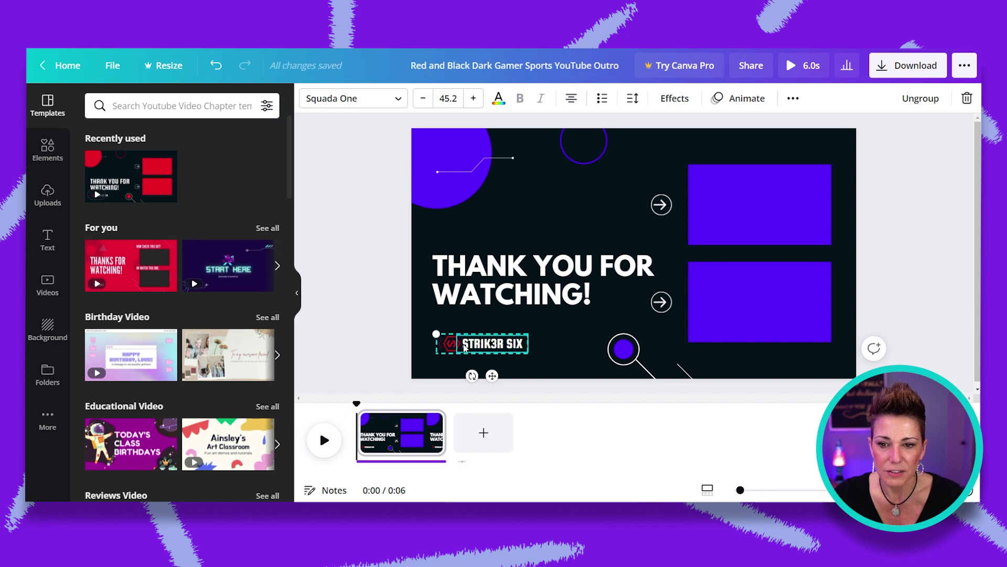
left_click(463, 342)
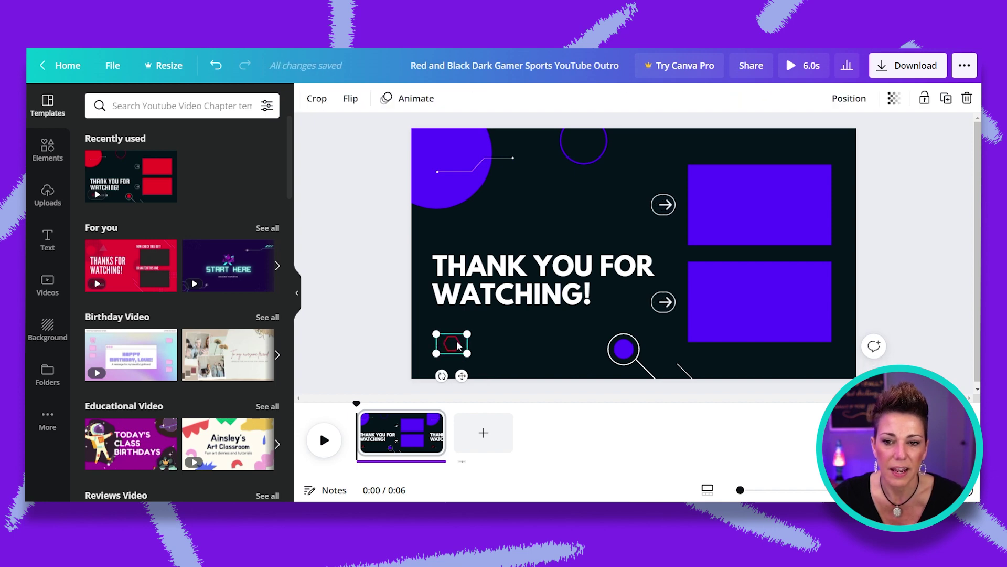
key("Delete")
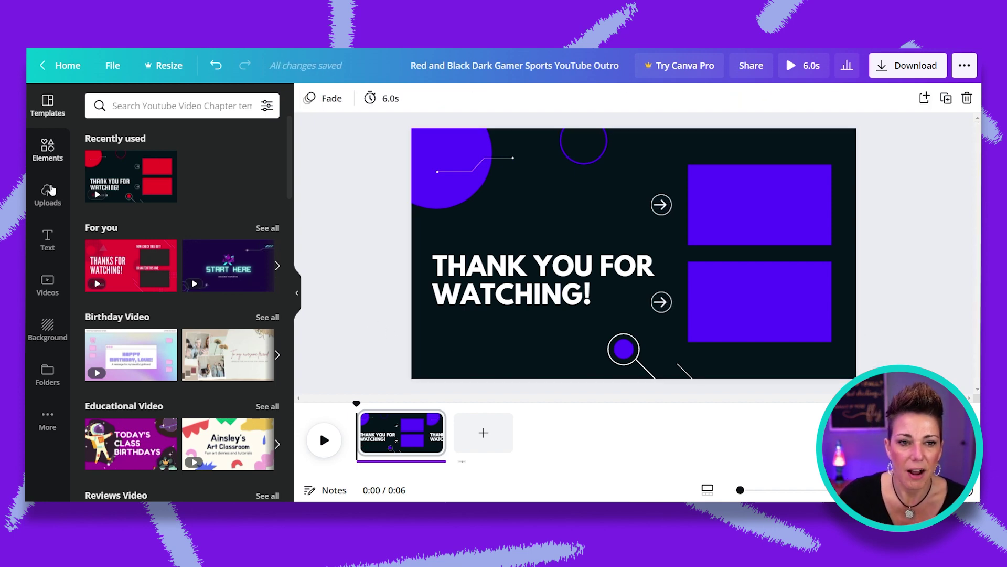
Step: Insert the uploaded white DIY Marketing logo, shrink it and place it beneath the "THANK YOU FOR WATCHING!" heading
left_click(47, 195)
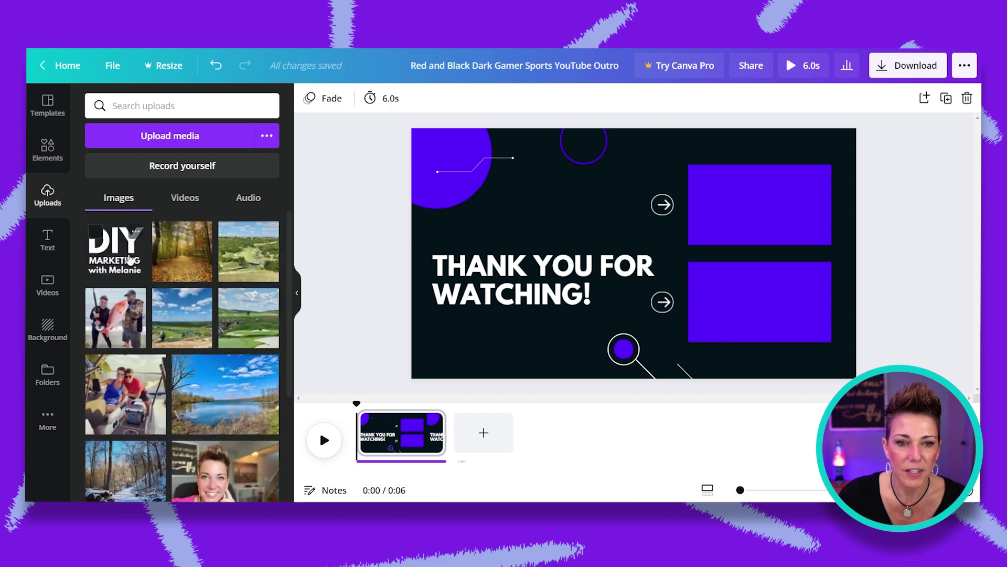
left_click(116, 250)
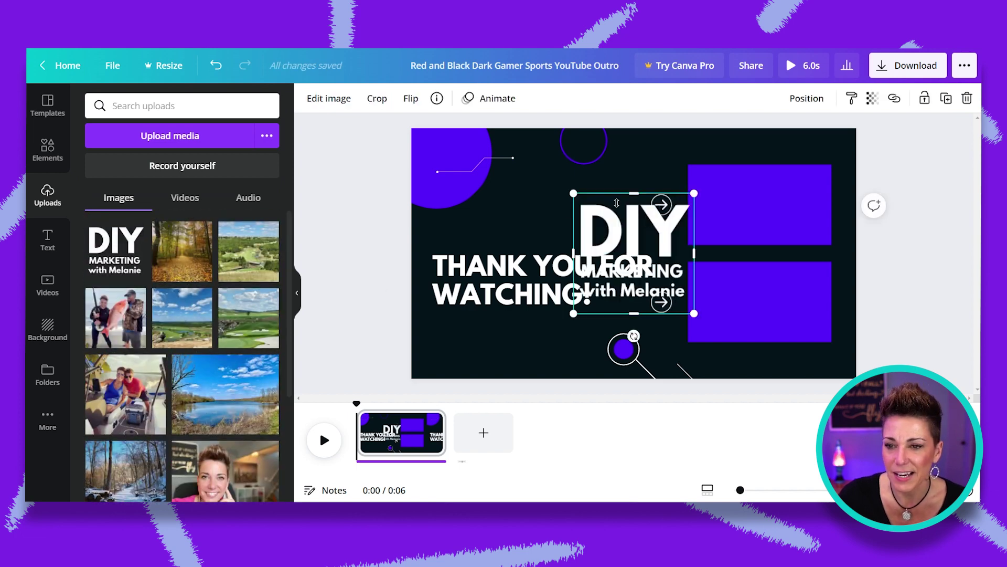
left_click_drag(573, 193, 478, 334)
left_click_drag(495, 371, 458, 347)
left_click(341, 317)
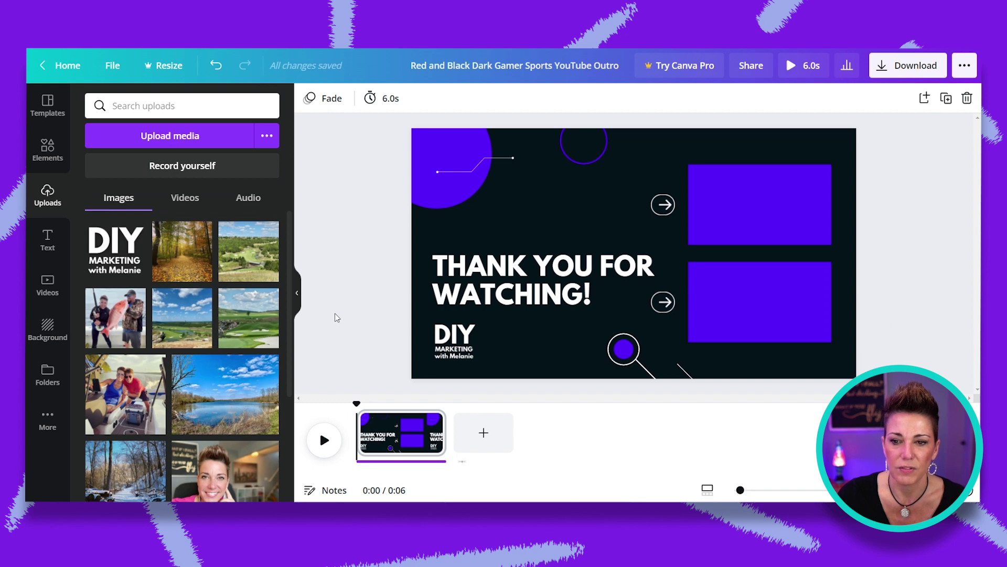
Step: Delete the thin white line graphic overlapping the large purple corner circle
left_click(457, 285)
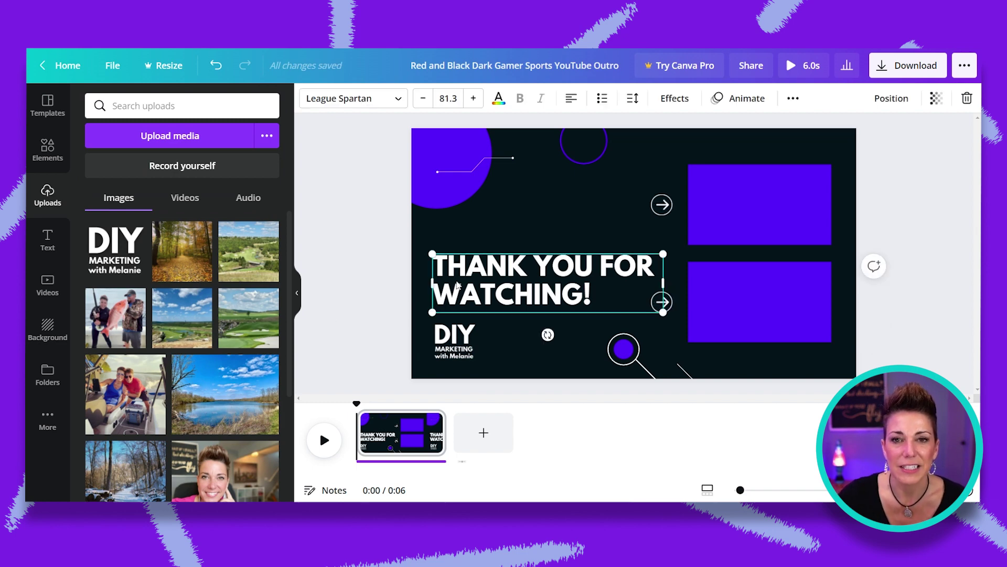
left_click(367, 283)
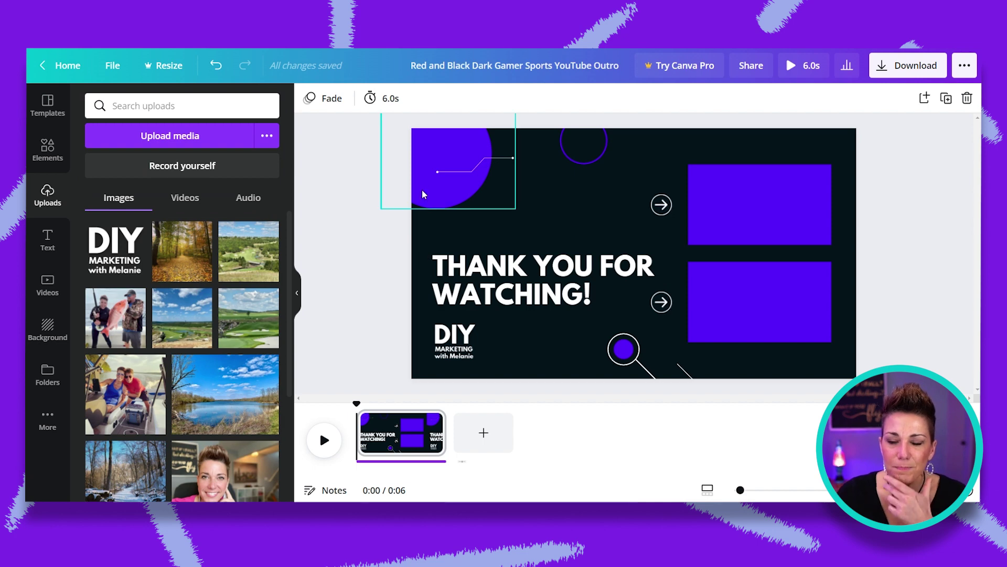
left_click(474, 174)
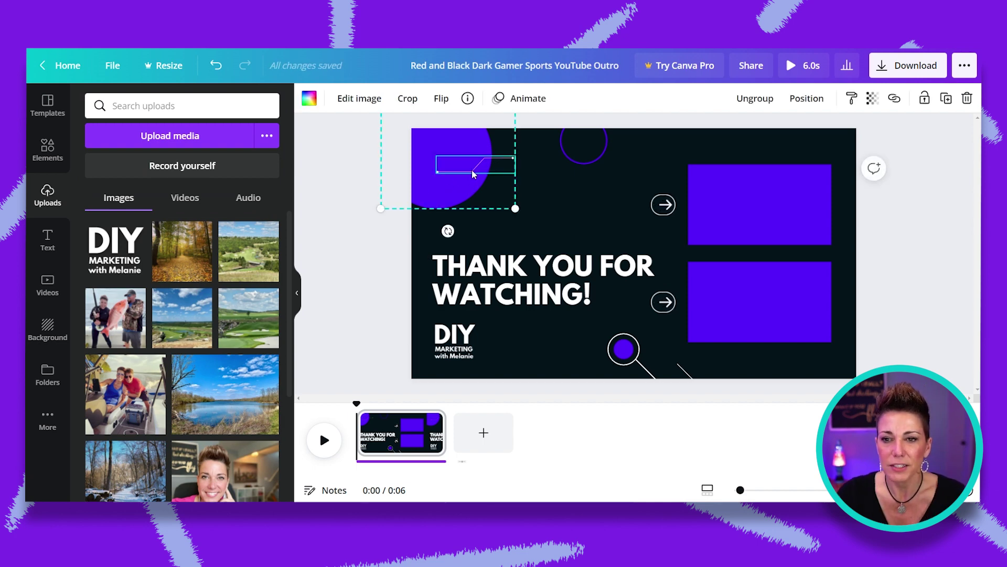
key("Delete")
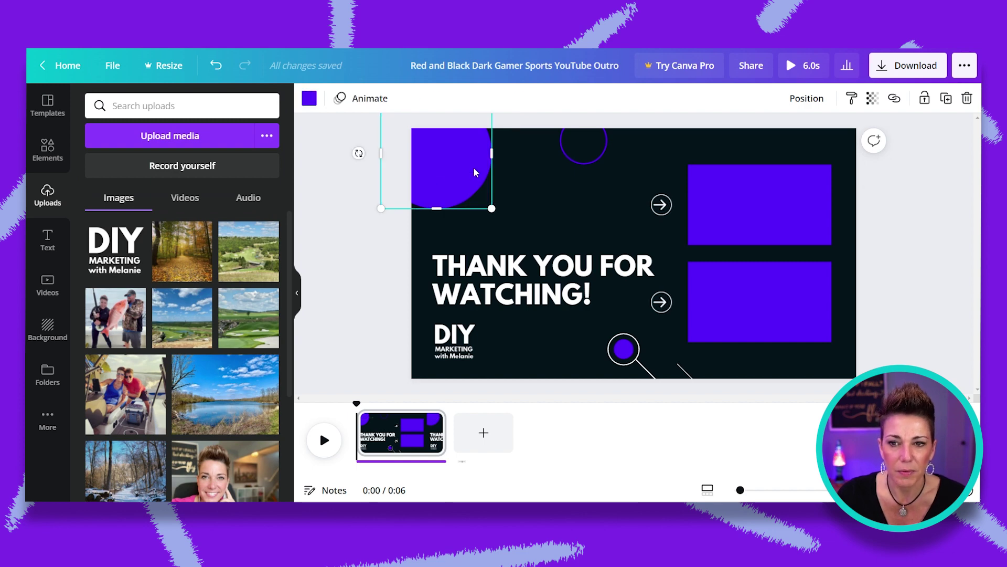
Step: Replace the large purple corner circle with a purple-outlined circular photo frame, shrunk and placed above the "THANK YOU FOR WATCHING!" heading
key("Delete")
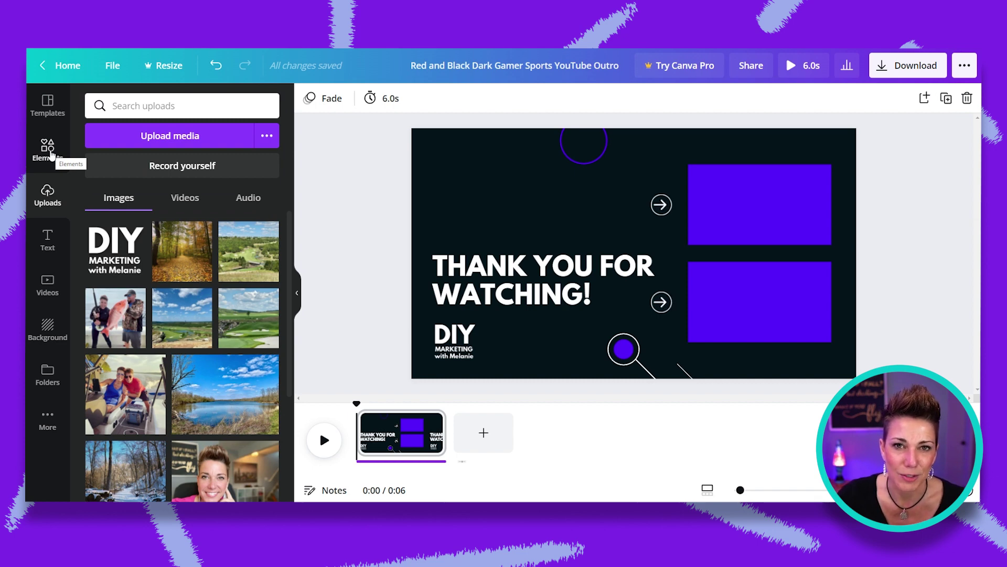
left_click(48, 150)
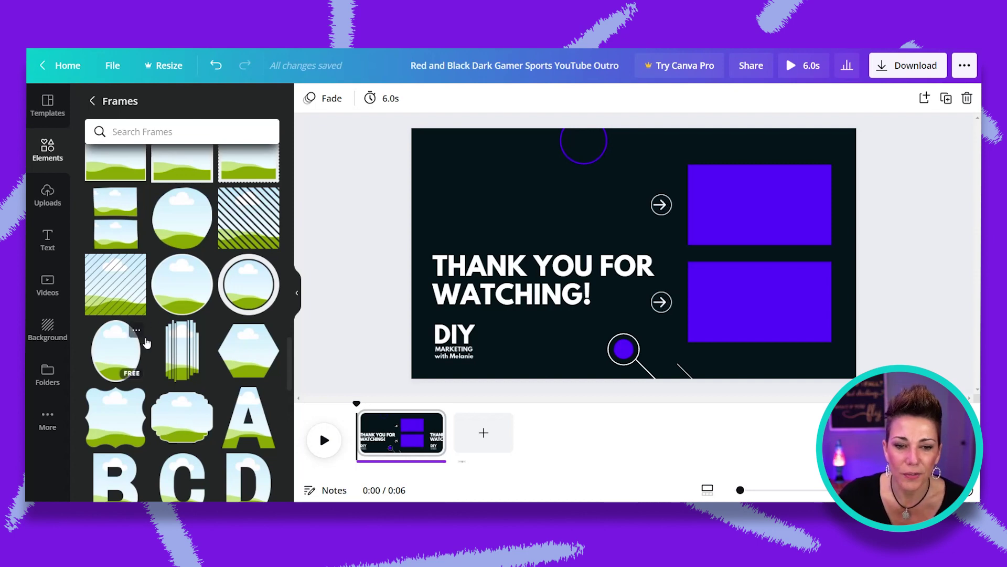
left_click(184, 290)
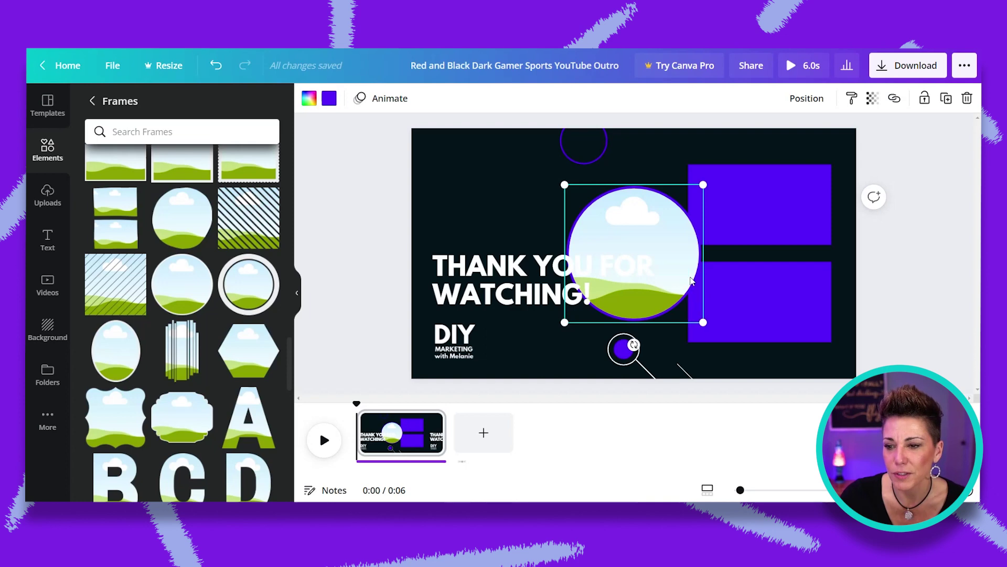
left_click_drag(701, 322, 664, 283)
left_click_drag(615, 223, 477, 172)
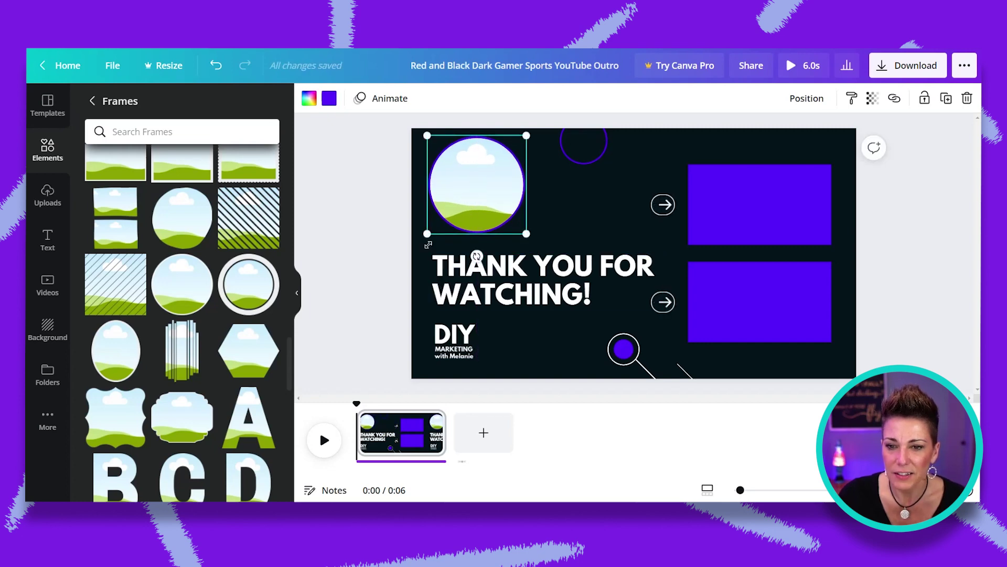
left_click(349, 213)
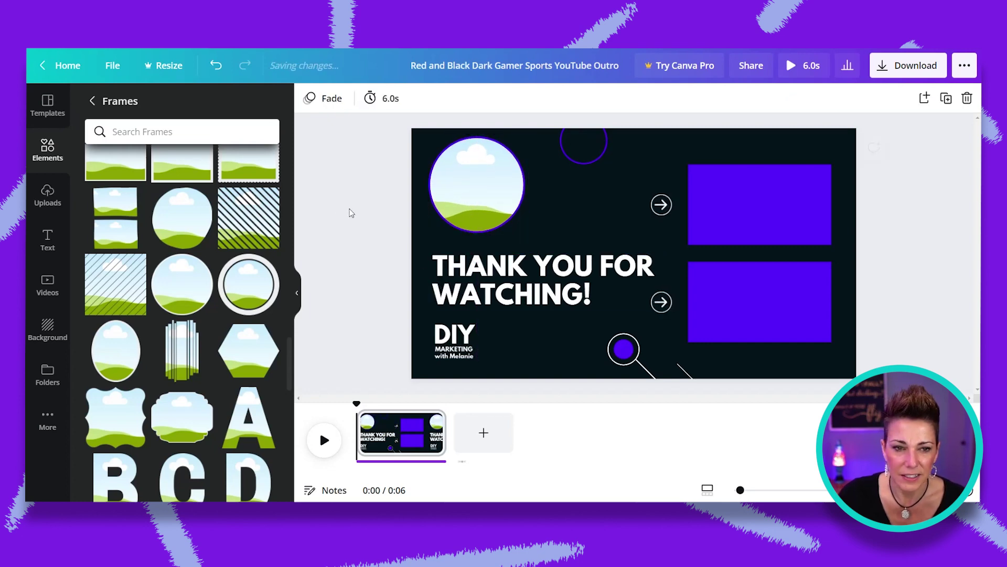
Step: Fill the circular frame with the uploaded pink-shirt portrait photo and shift the photo sideways so the face sits centered
left_click(48, 196)
scroll(90, 214, "down", 5)
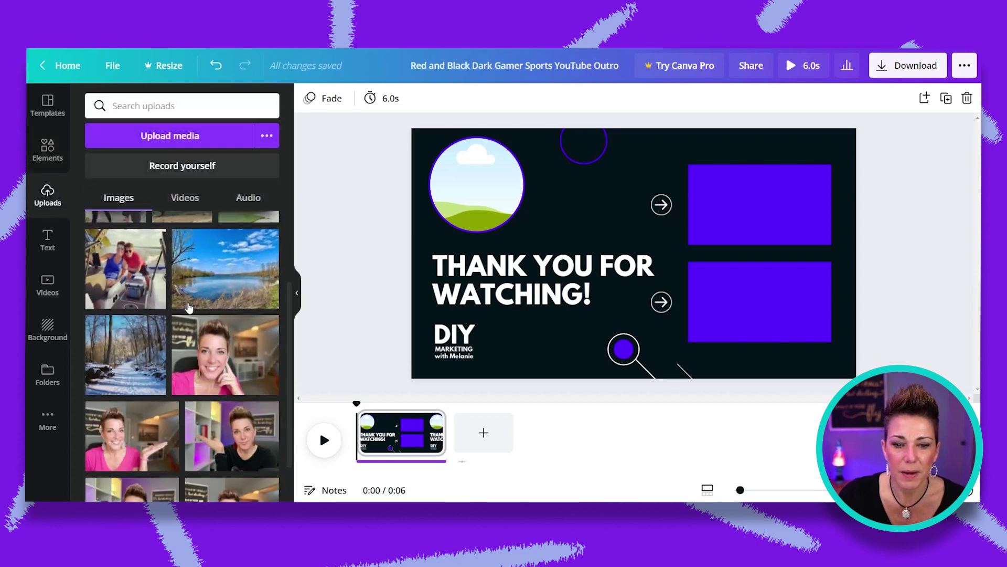
left_click_drag(226, 304, 475, 190)
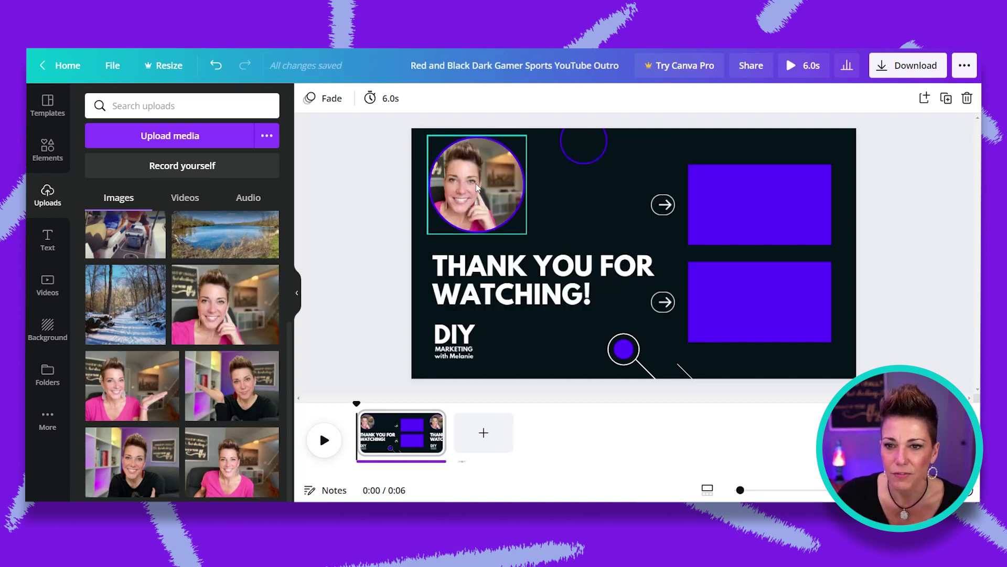
double_click(476, 188)
left_click_drag(483, 183, 500, 184)
left_click(371, 200)
left_click(351, 208)
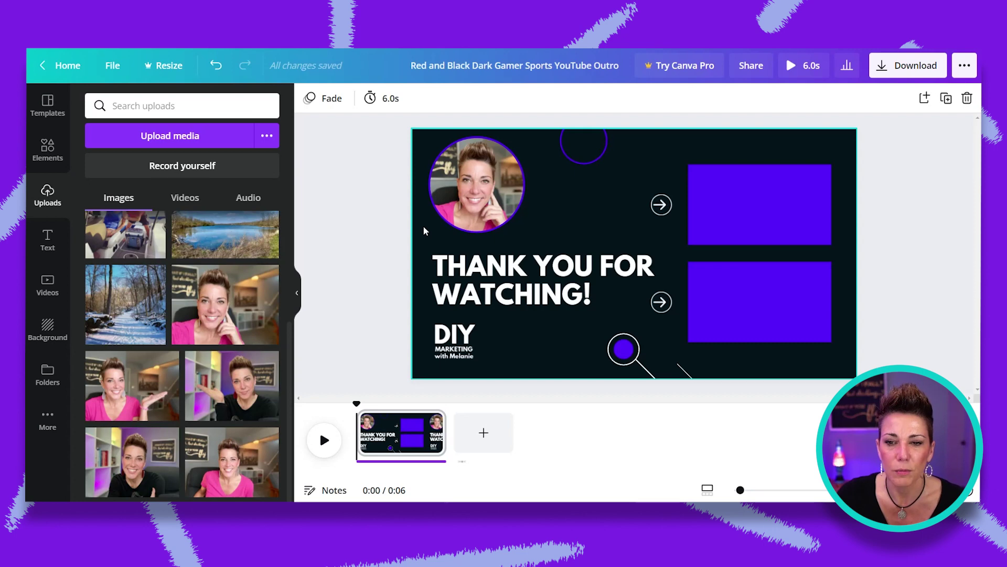
Step: Set the page's background color to light gray from the default colors
left_click(546, 349)
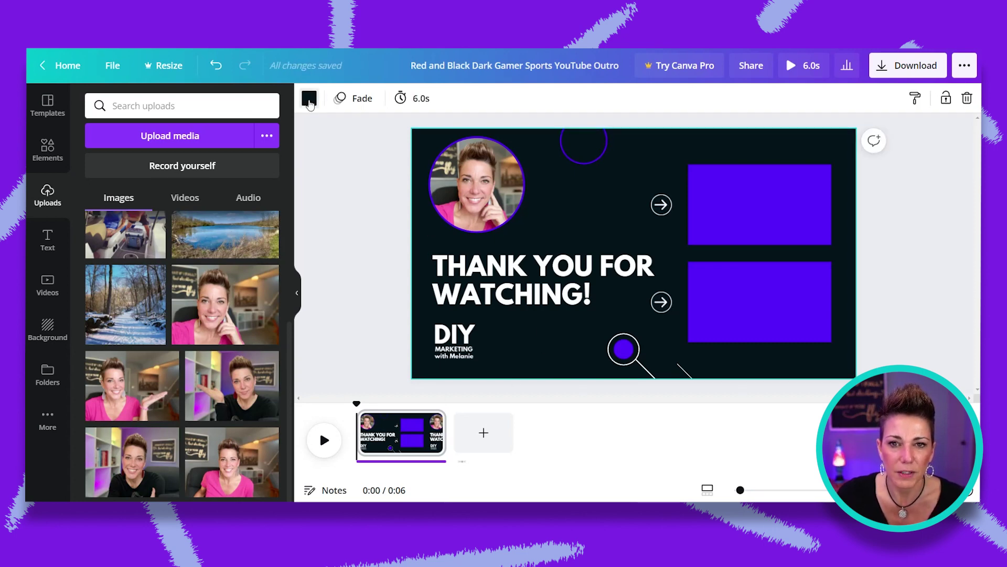
left_click(309, 98)
left_click(234, 389)
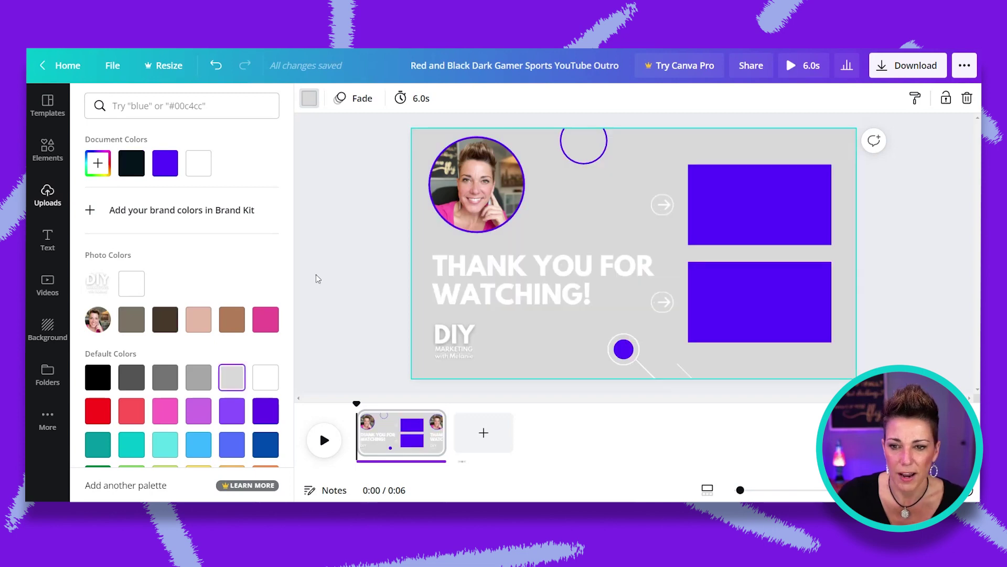
left_click(320, 278)
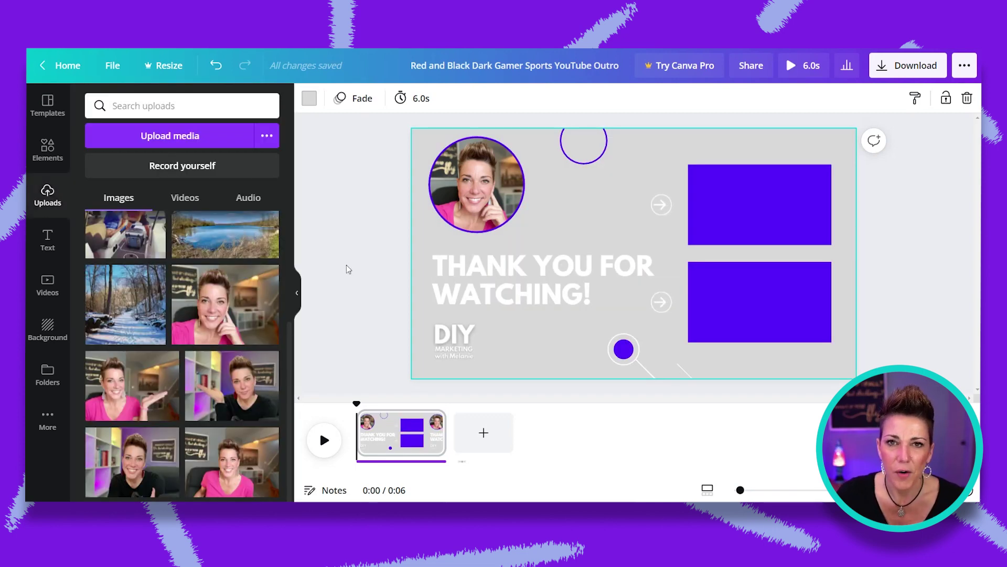
Step: Try the recently used fire image as the page background, and replace it with the light gray marble background
left_click(48, 328)
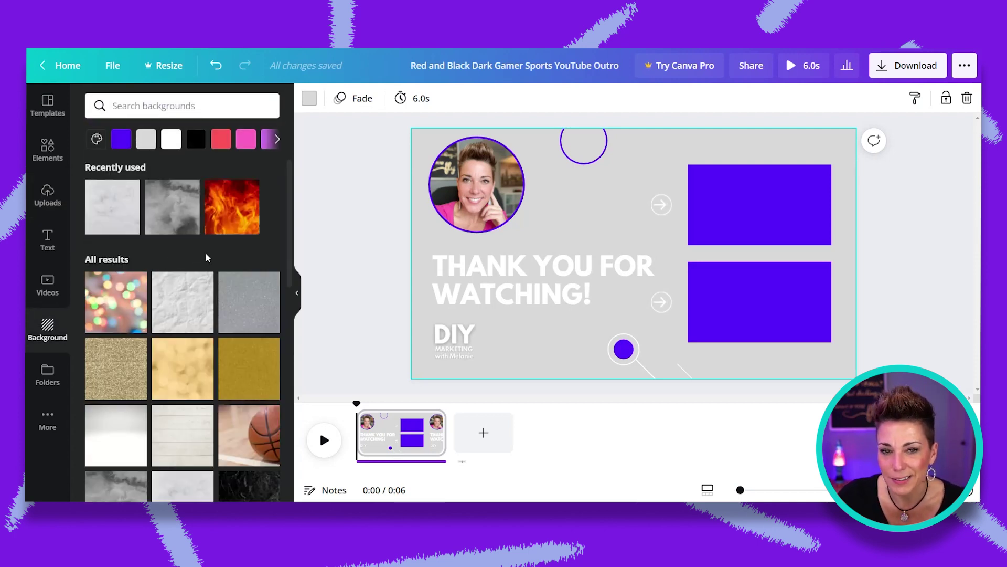
left_click(236, 211)
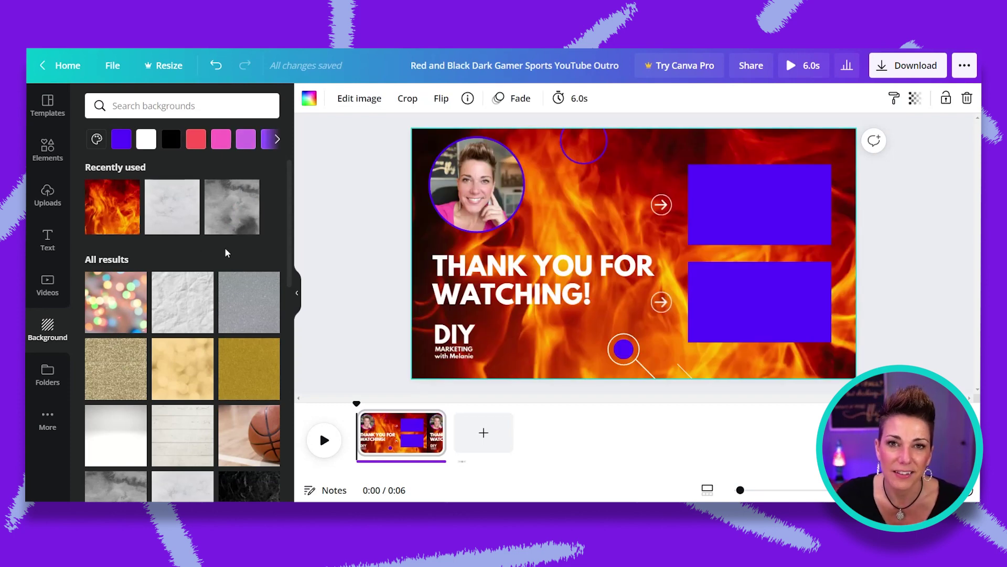
scroll(193, 375, "down", 1)
scroll(194, 378, "down", 3)
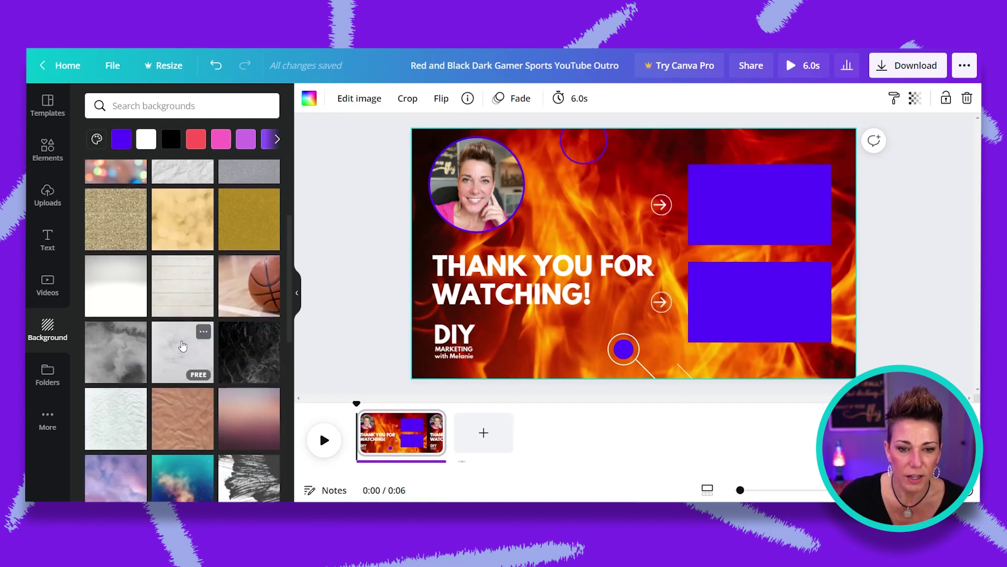
left_click(184, 350)
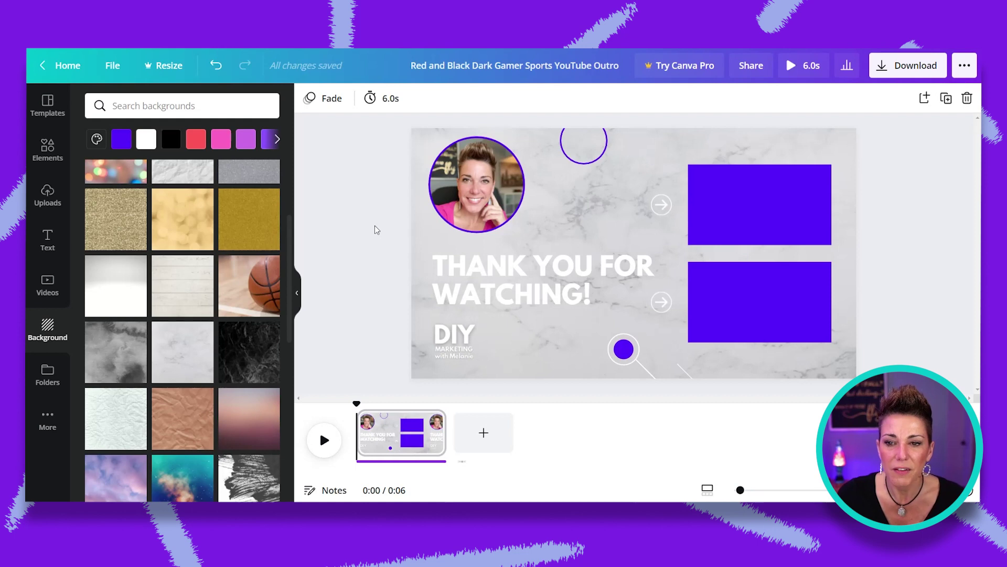
Step: Recolor the "THANK YOU FOR WATCHING!" heading text to black
left_click(494, 283)
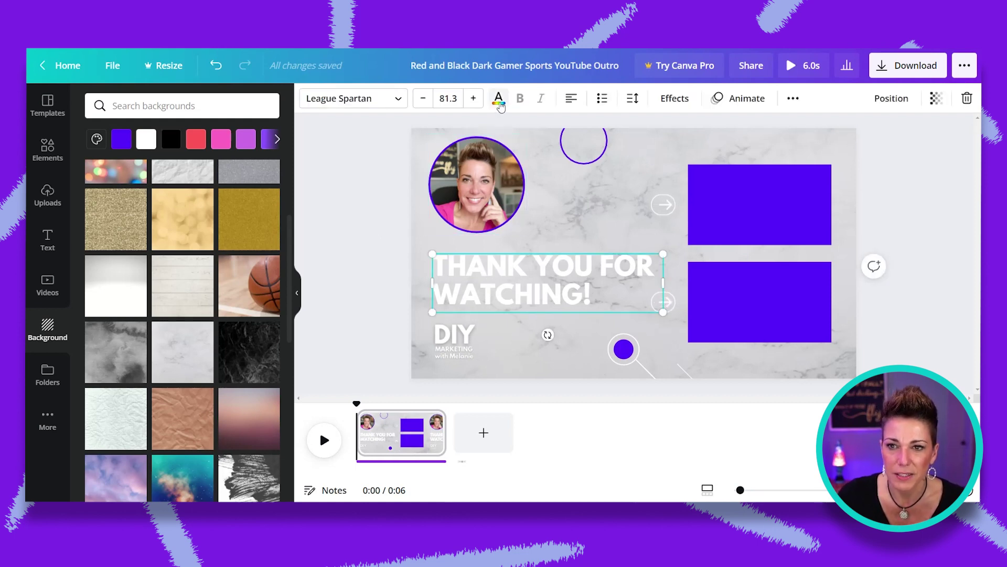
left_click(499, 100)
scroll(131, 362, "down", 1)
left_click(97, 363)
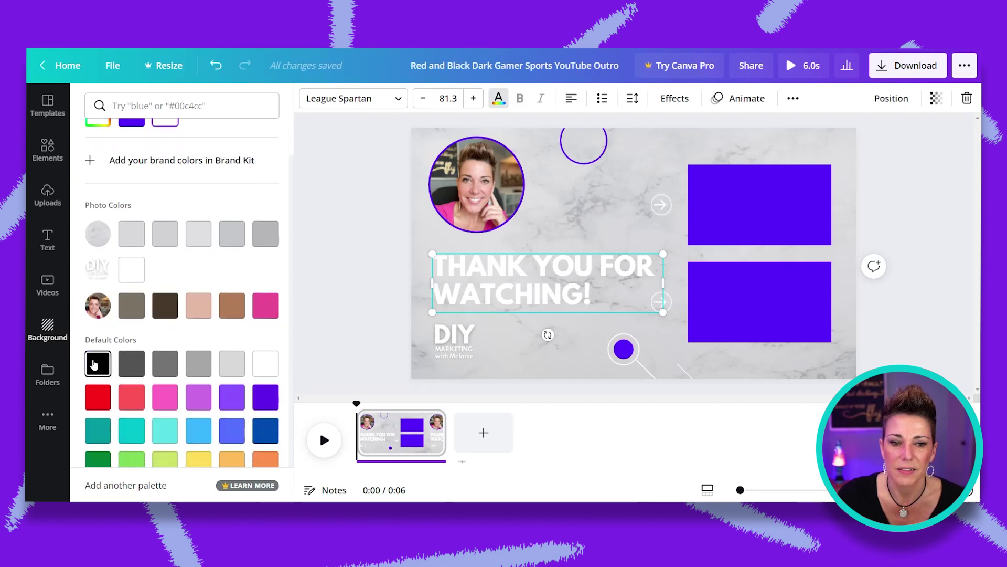
left_click(346, 240)
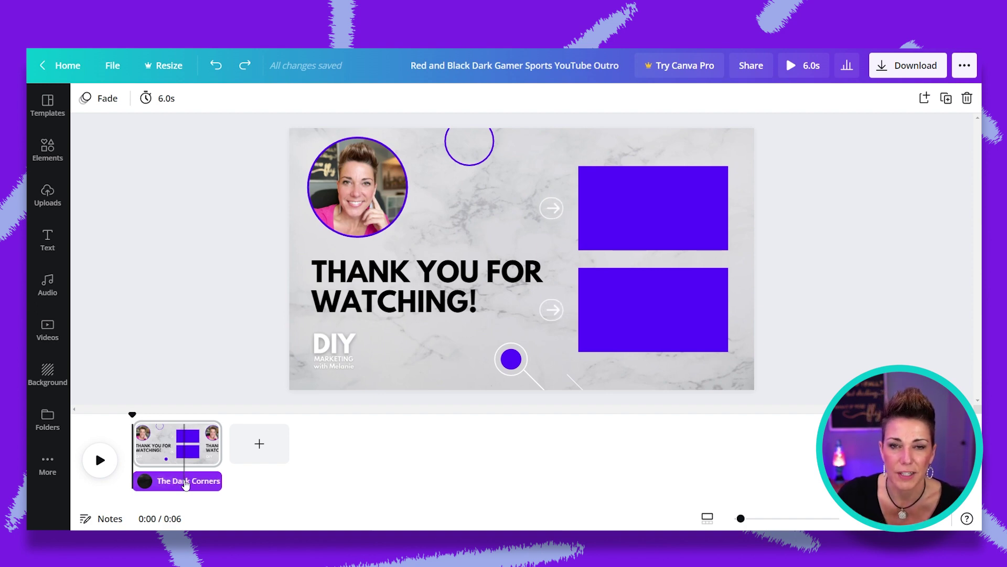
Step: Delete the "The Dark Corners" audio track from the timeline
left_click(185, 482)
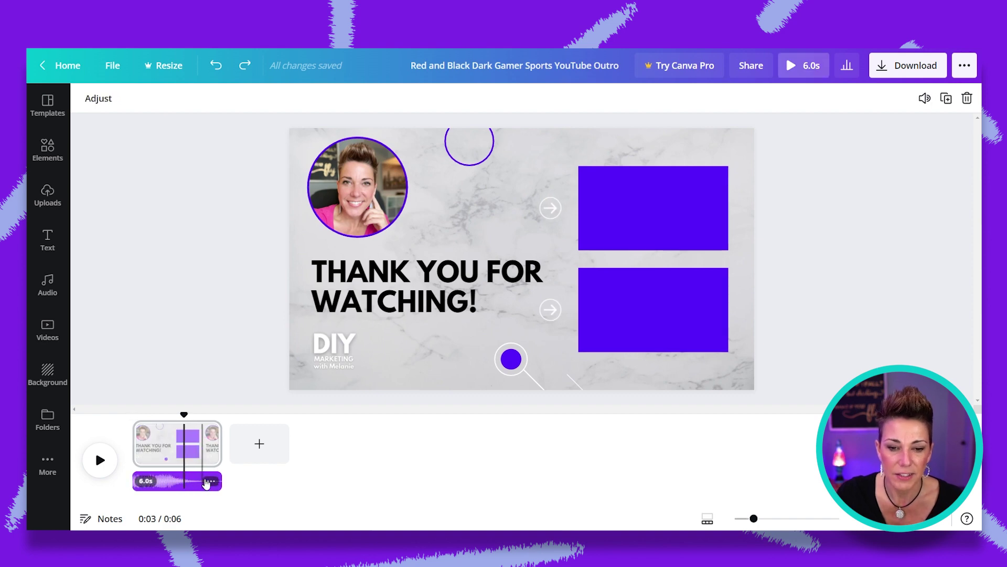
left_click(210, 480)
left_click(250, 464)
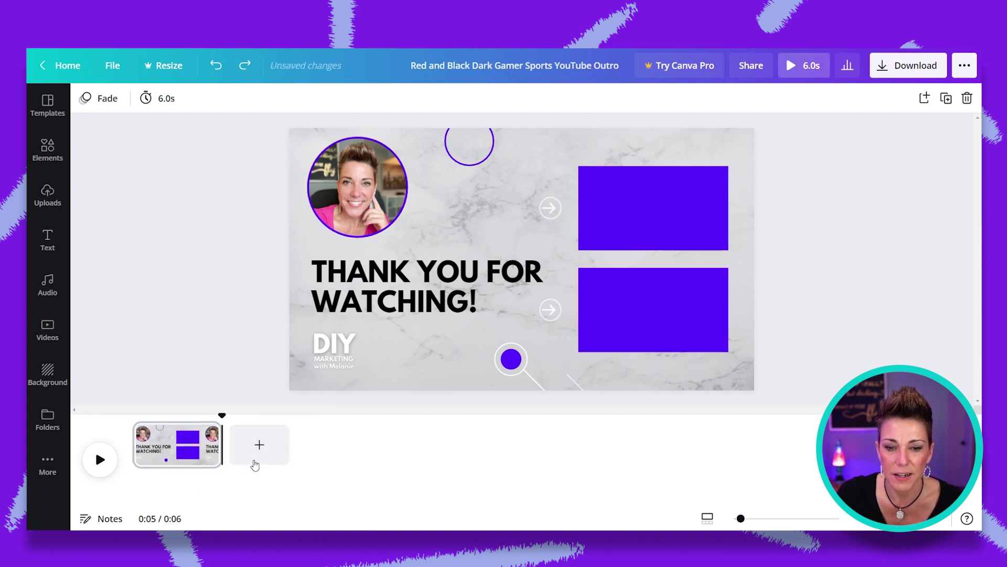
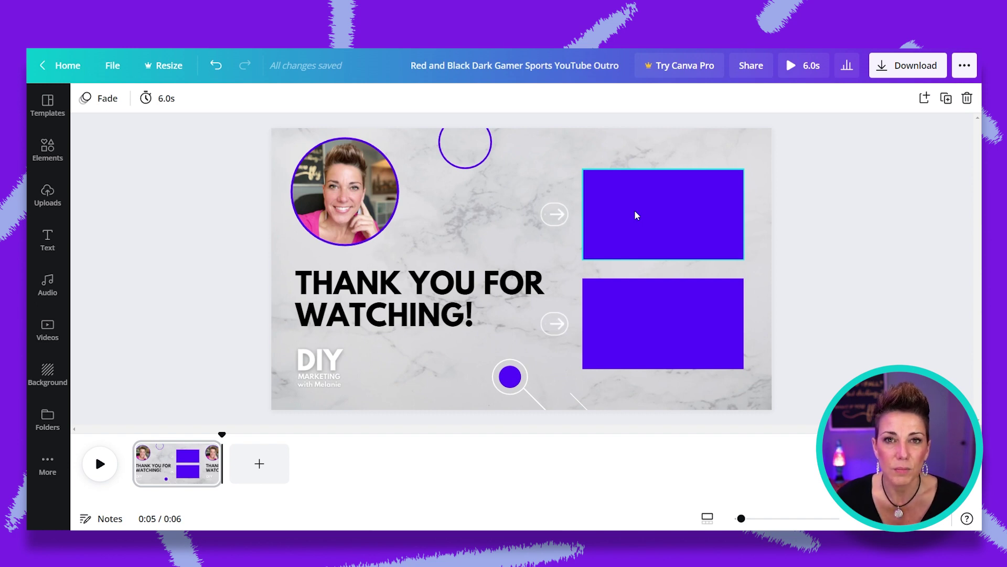
Step: Delete both purple video placeholder rectangles beside the arrow icons
mouse_move(640, 215)
left_mouse_down()
mouse_move(641, 198)
mouse_move(631, 214)
left_mouse_up()
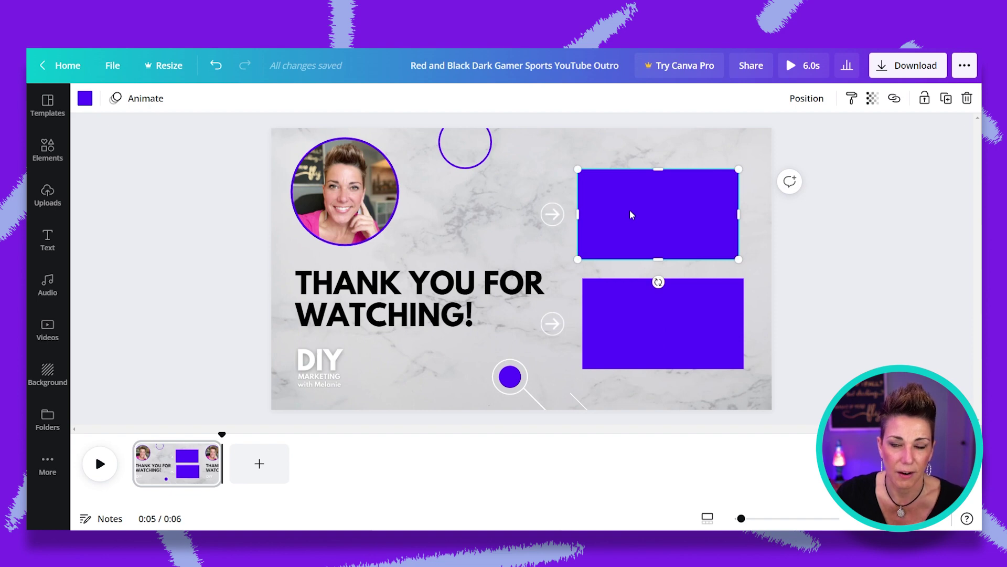
key("Delete")
left_click(640, 309)
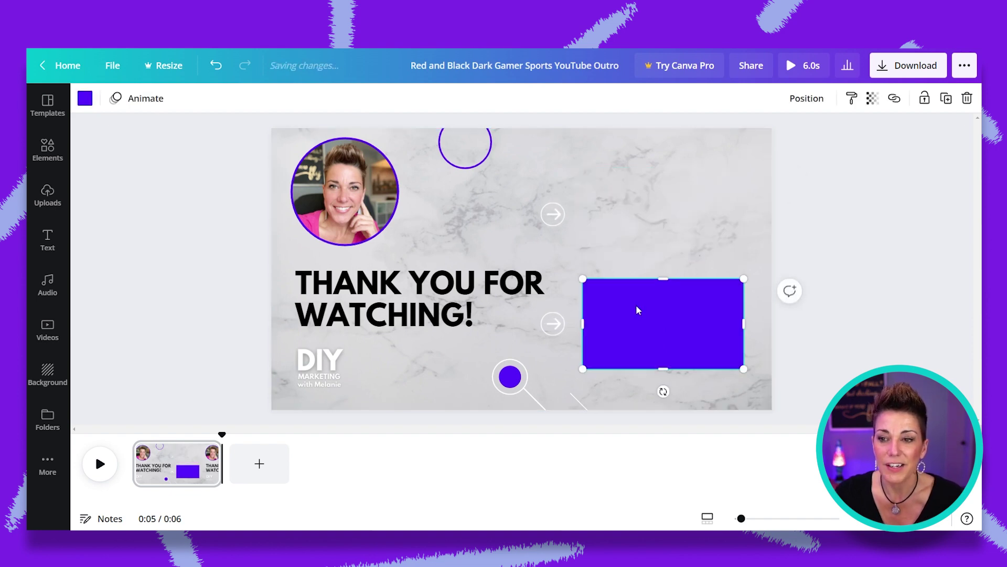
key("Delete")
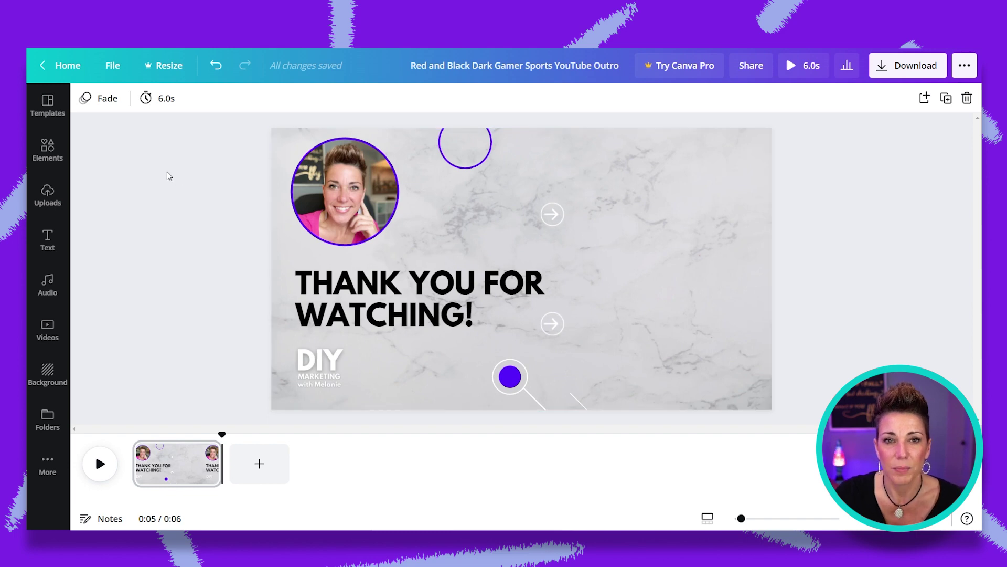
Step: Try to change the page's timing to 20 seconds
left_click(161, 102)
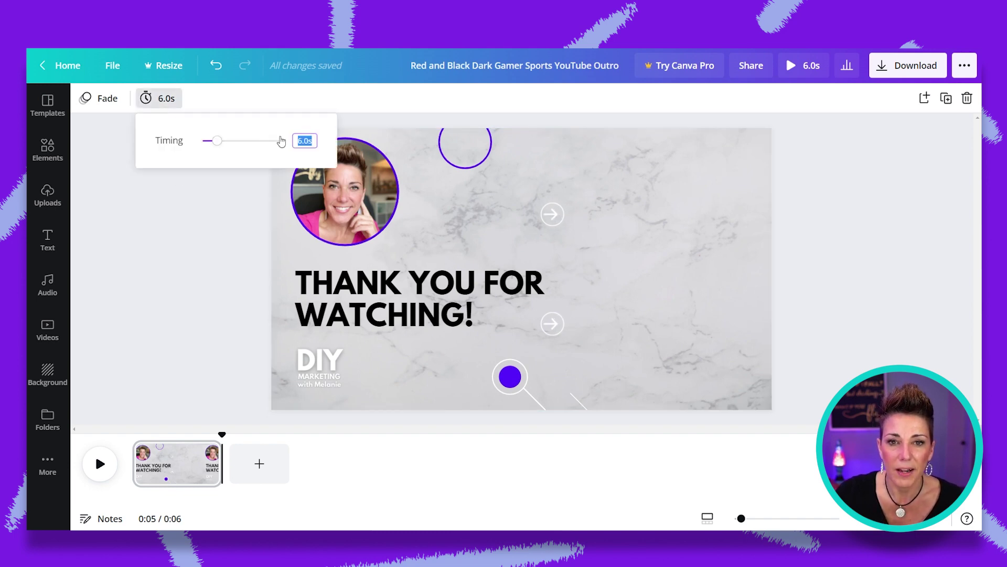
type("20")
left_click(231, 189)
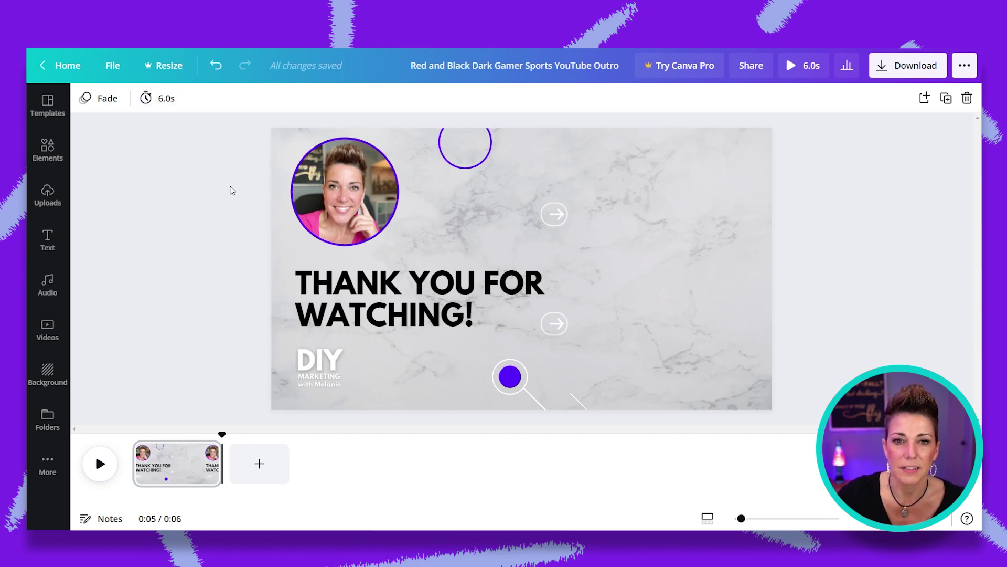
Step: Set the duration of the end screen page to 20 seconds and confirm the value
left_click(162, 103)
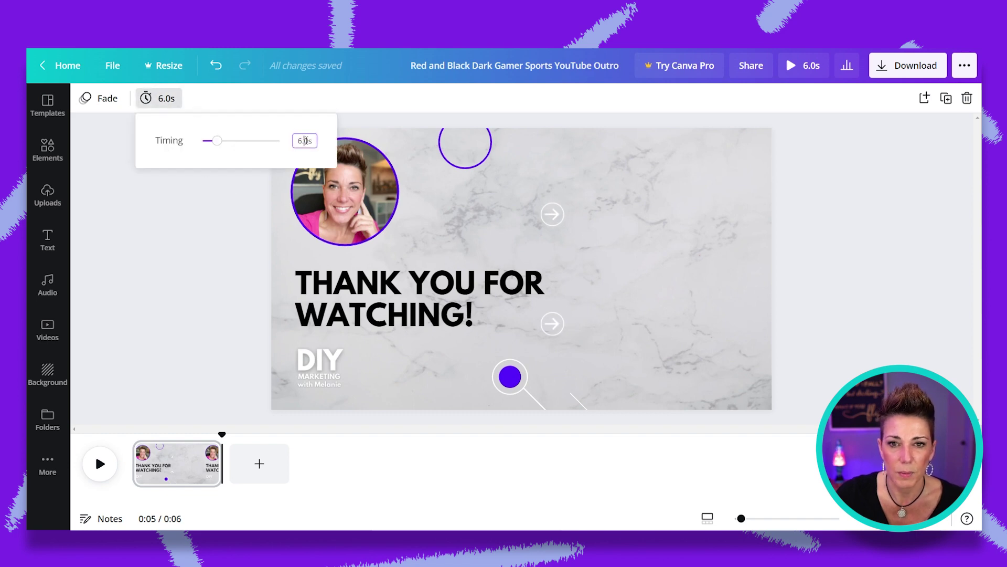
type("20")
key("Return")
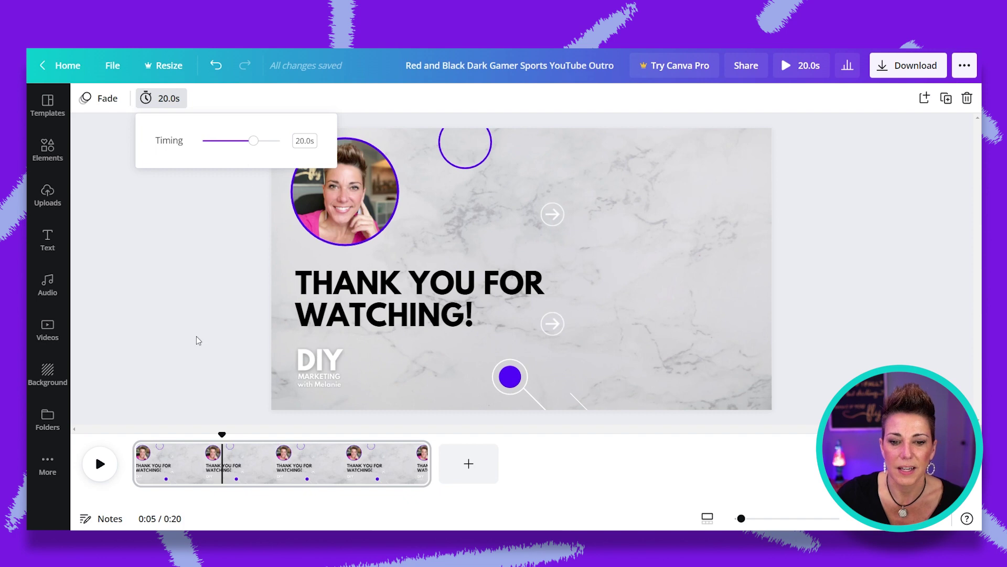
left_click(164, 283)
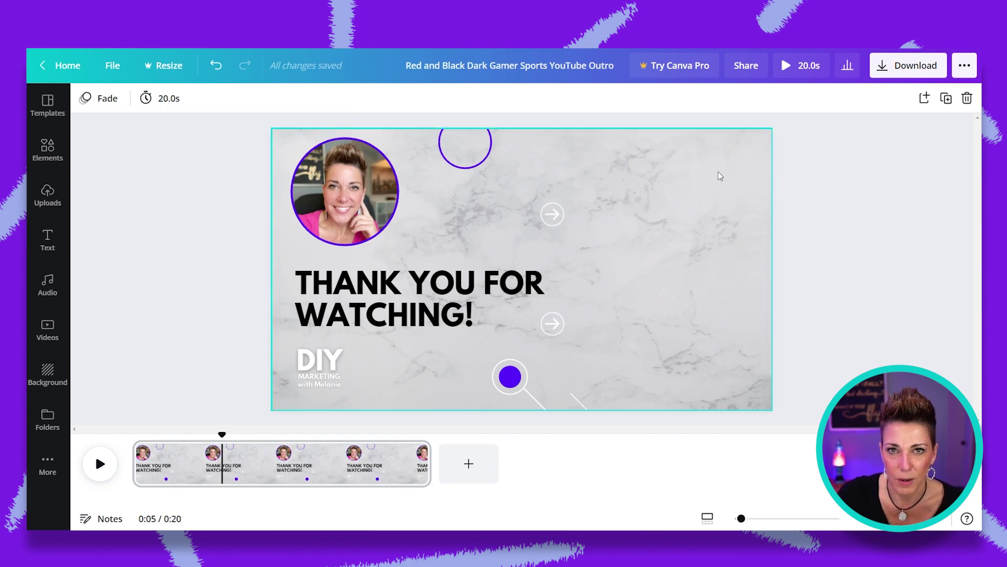
left_click(381, 290)
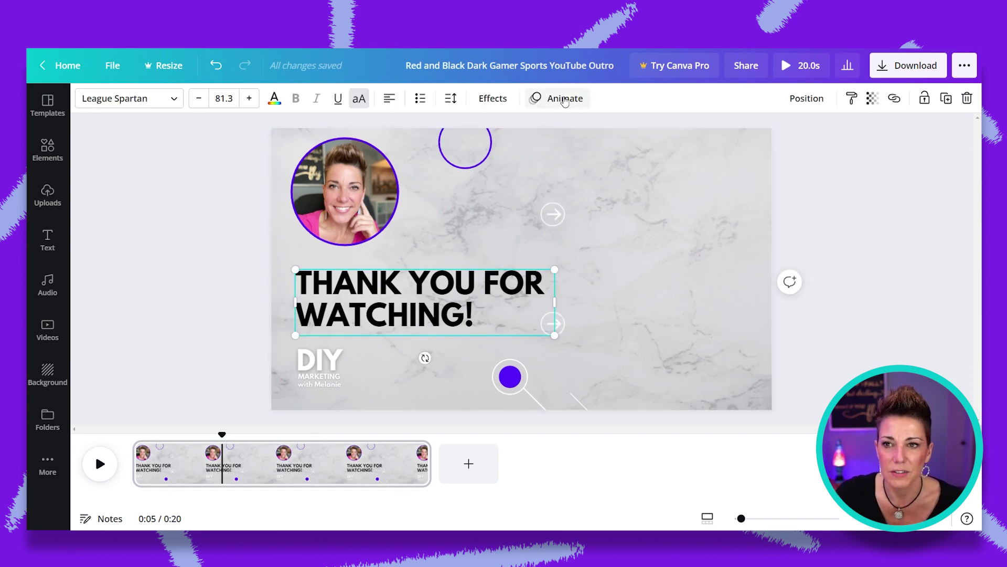
left_click(854, 157)
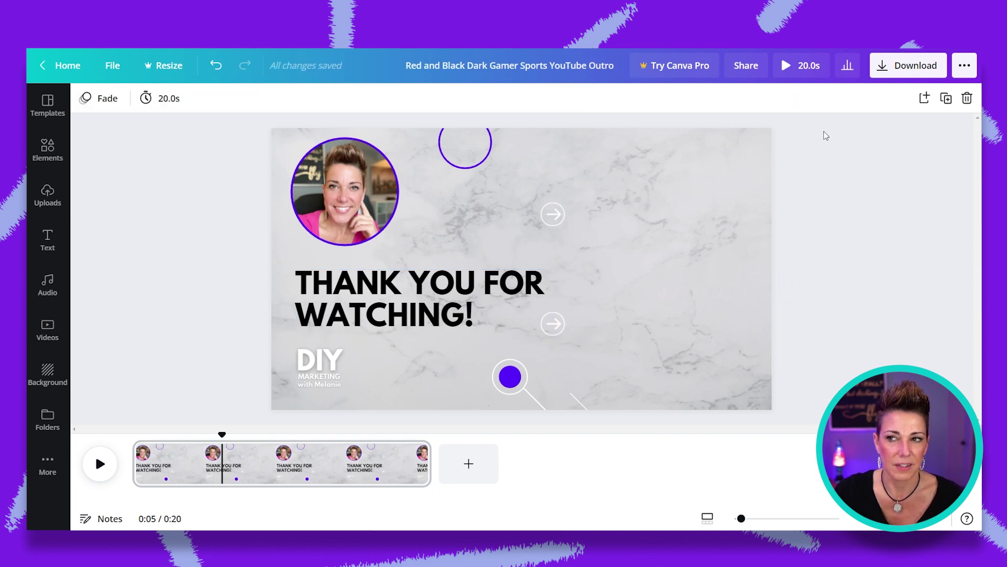
Step: Play the full-screen preview of the end screen video to check its animation
left_click(793, 67)
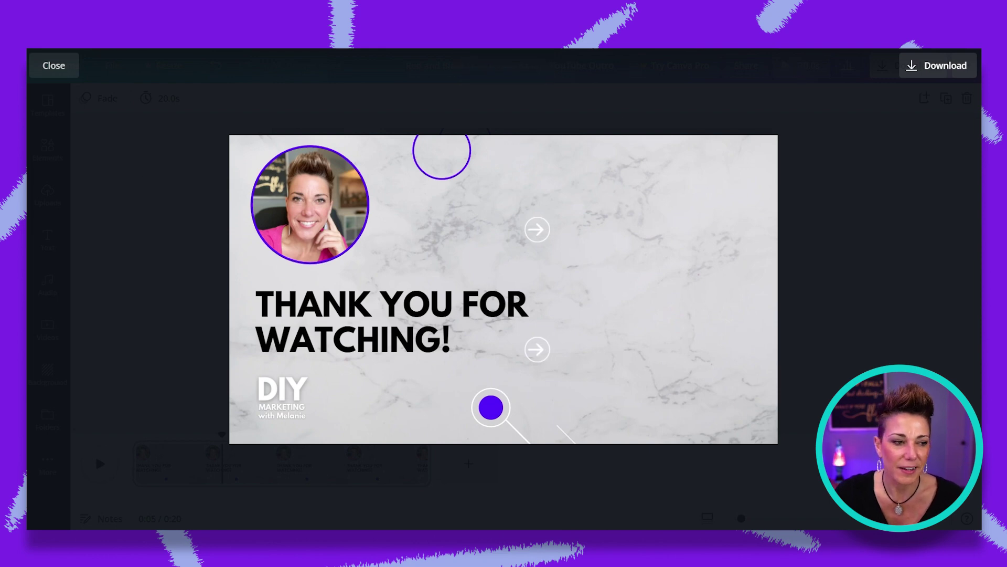
mouse_move(506, 292)
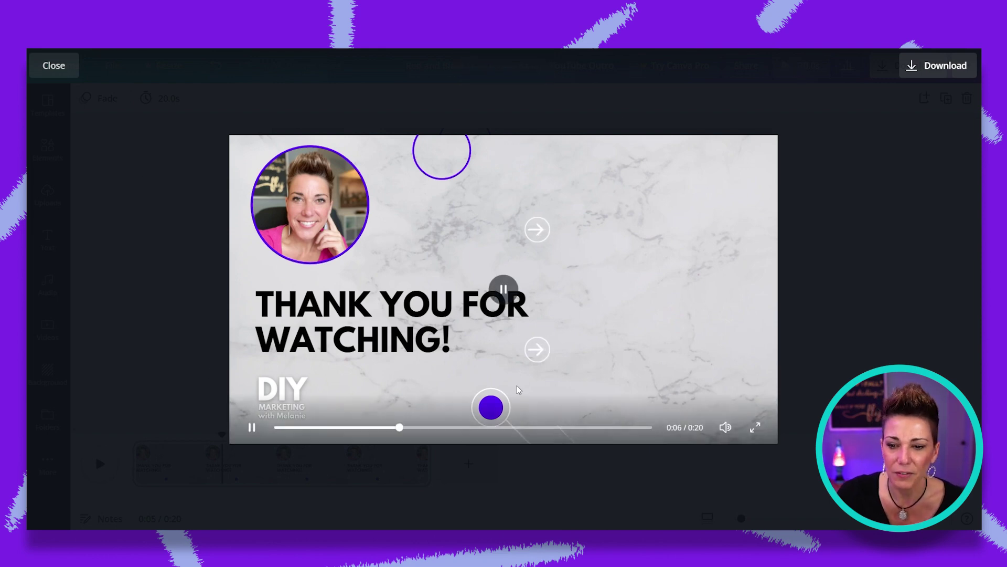
left_click(505, 291)
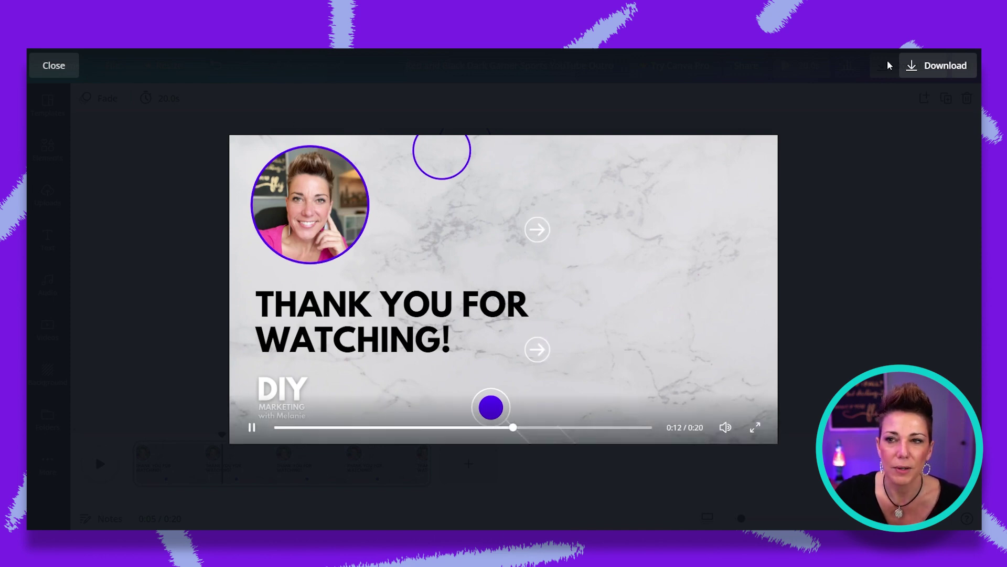
Step: Download the finished end screen design as an MP4 video
left_click(919, 67)
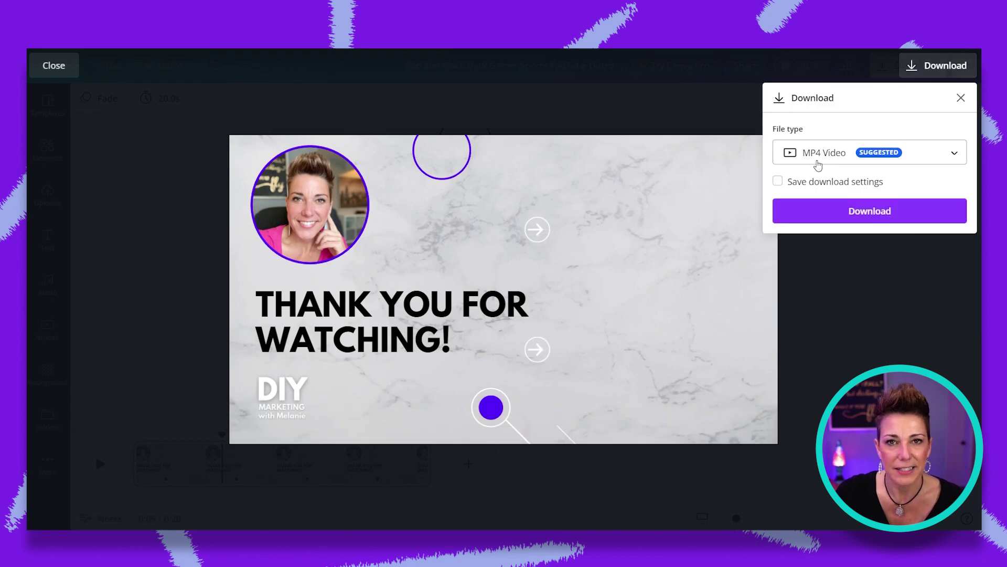
left_click(815, 210)
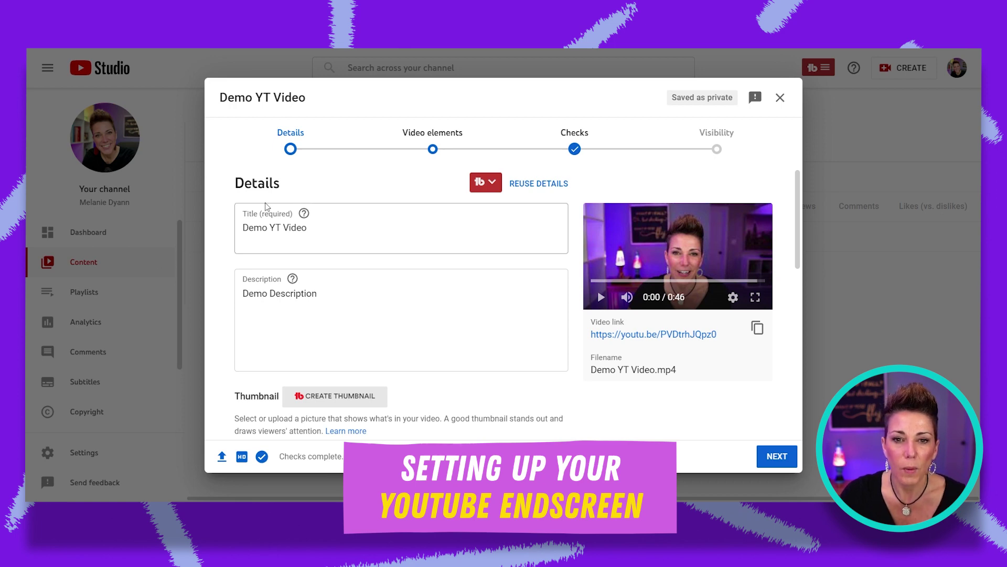
Step: In YouTube Studio, add an end screen to Demo YT Video using the "1 video, 1 playlist" layout
left_click(777, 456)
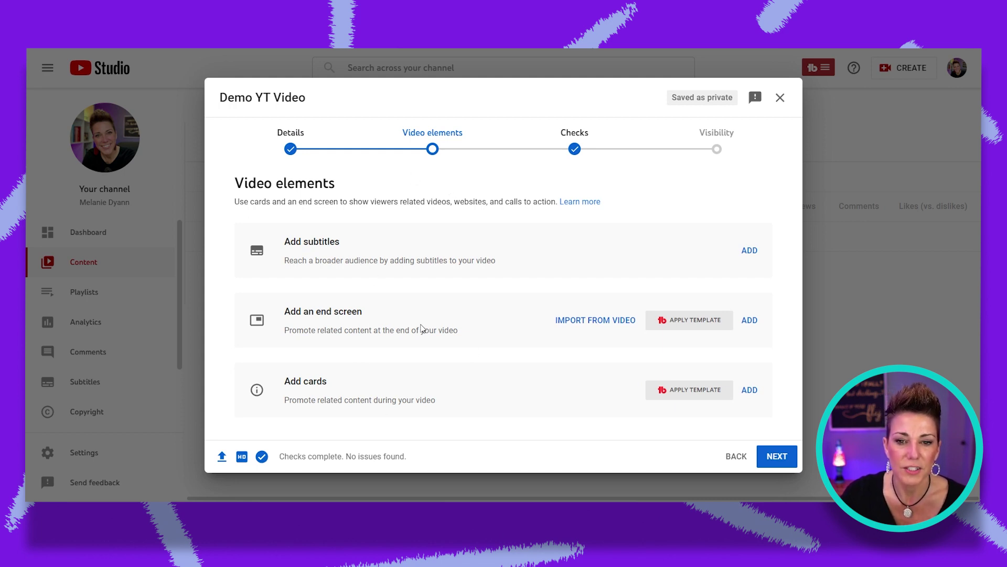
left_click(749, 321)
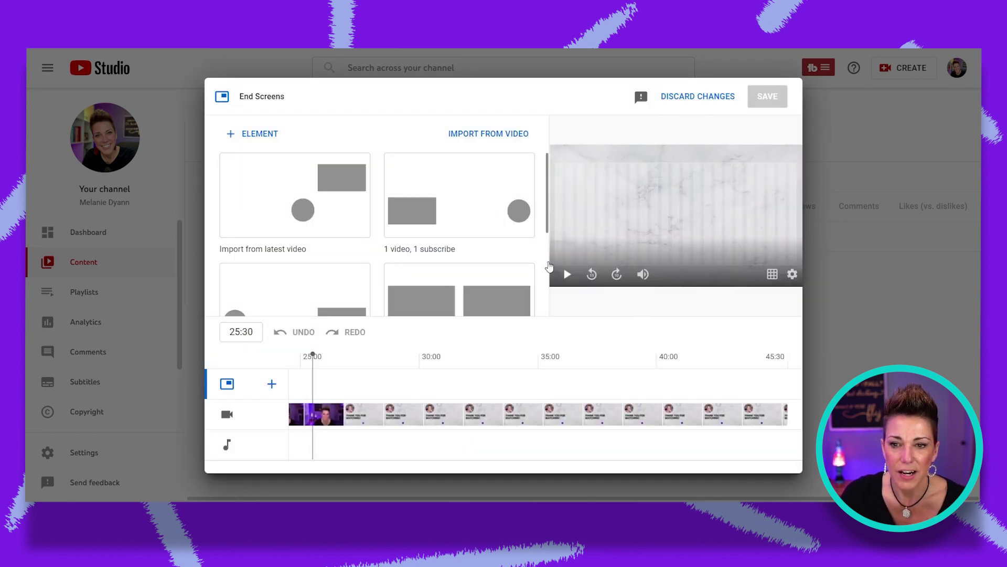
scroll(425, 242, "down", 3)
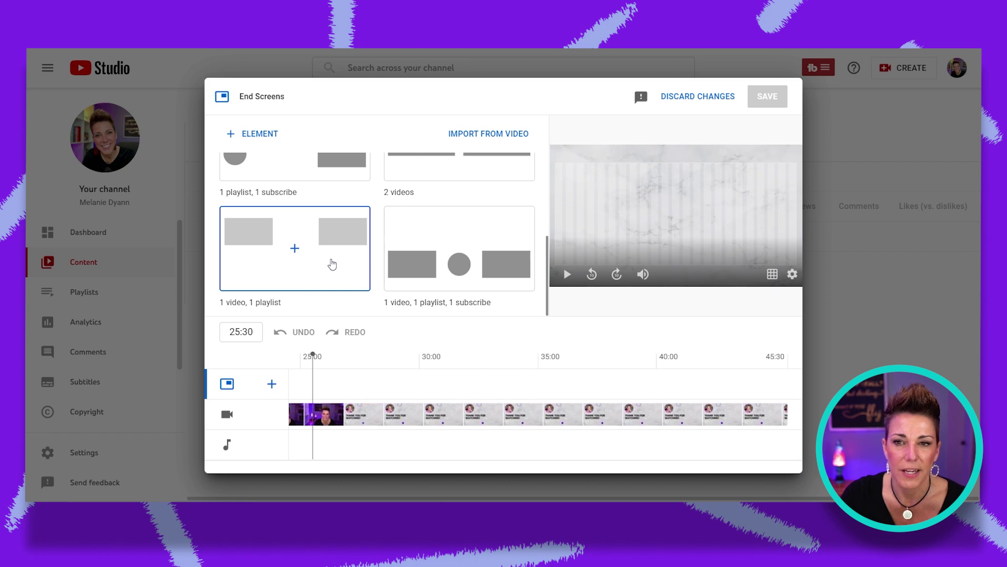
left_click(298, 263)
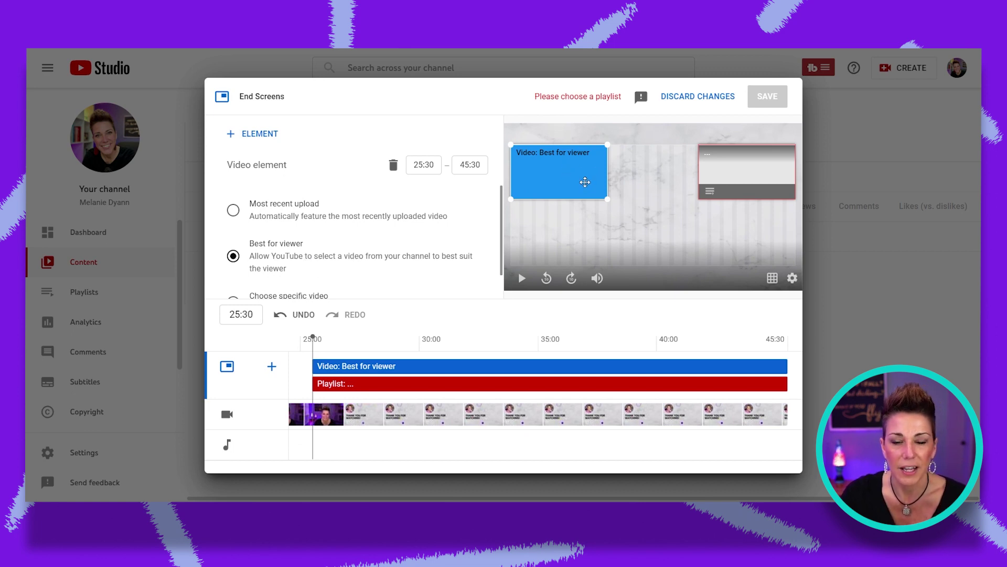
Step: Move the video element directly below the playlist element and play the preview to check its alignment with the arrows
left_click_drag(568, 168, 774, 256)
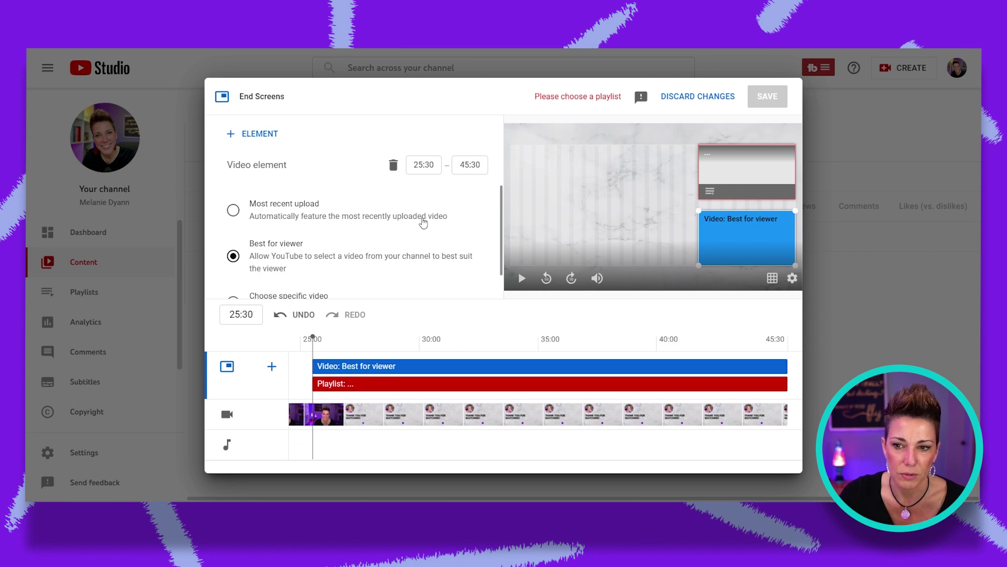
left_click(521, 280)
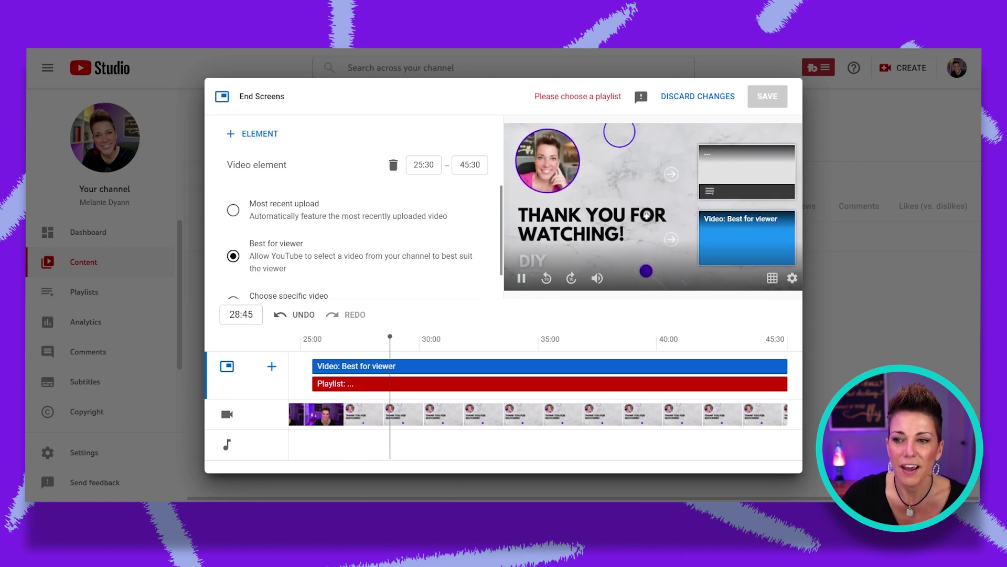
left_click(738, 170)
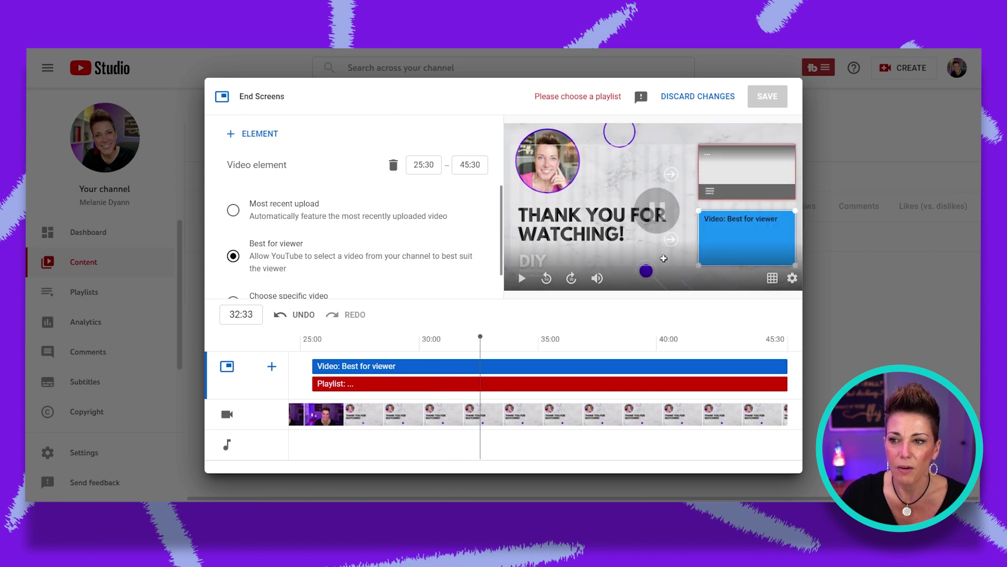
Step: Assign the Marketing Strategies and Masterclasses playlist to the end screen's playlist element
left_click(730, 183)
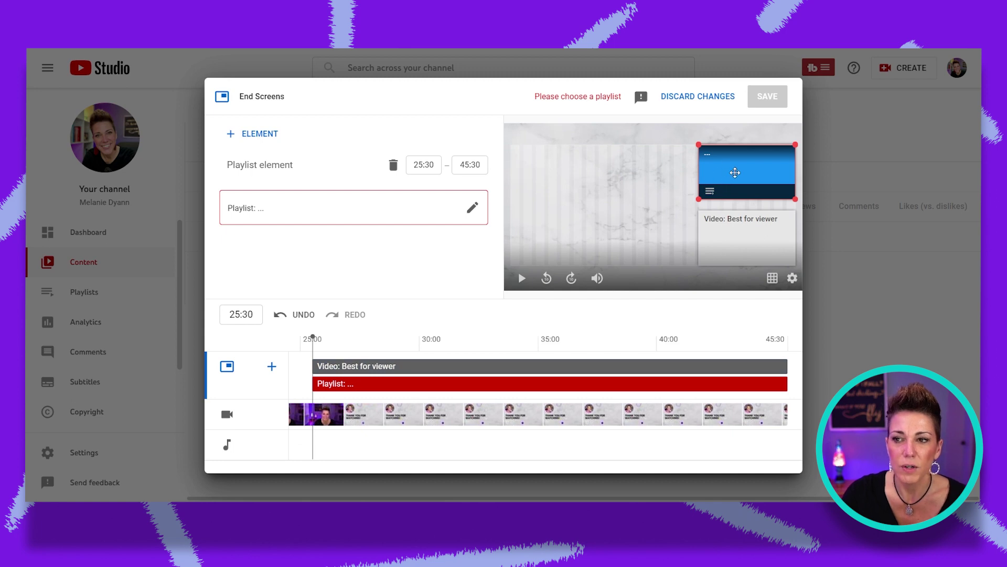
left_click(302, 223)
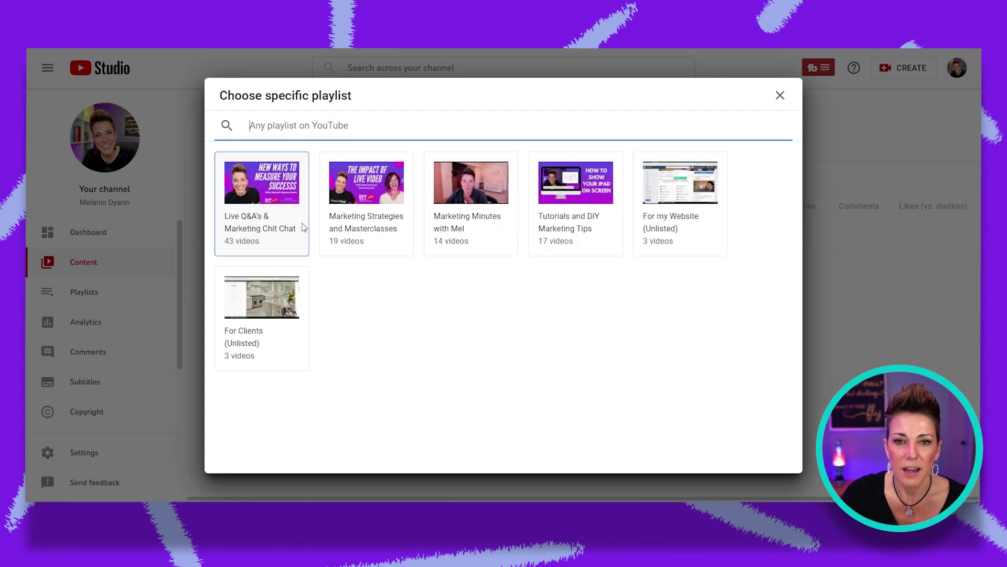
left_click(351, 197)
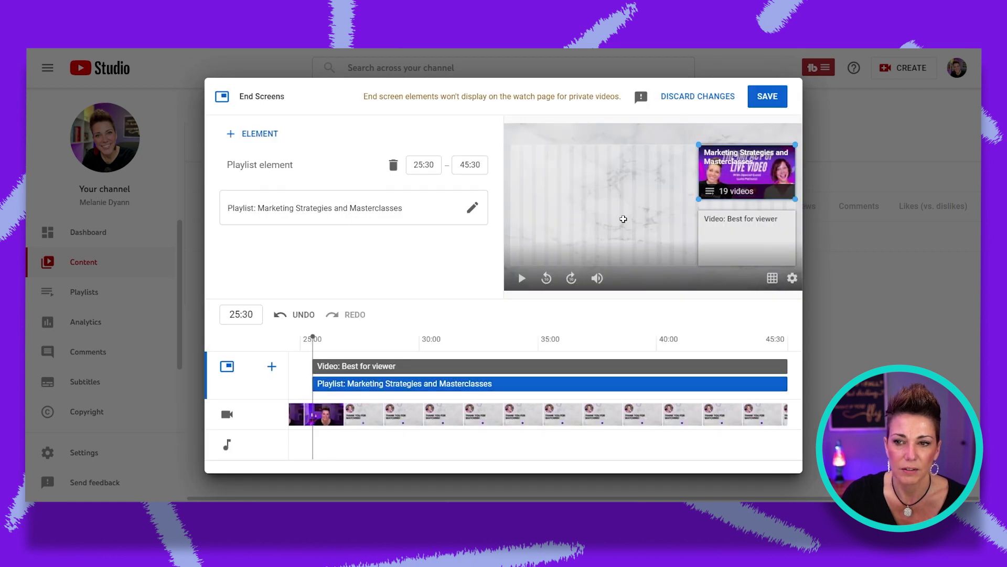
Step: Review the video element's content options, save the end screen with Best for viewer kept, and play the video to check it
left_click(739, 237)
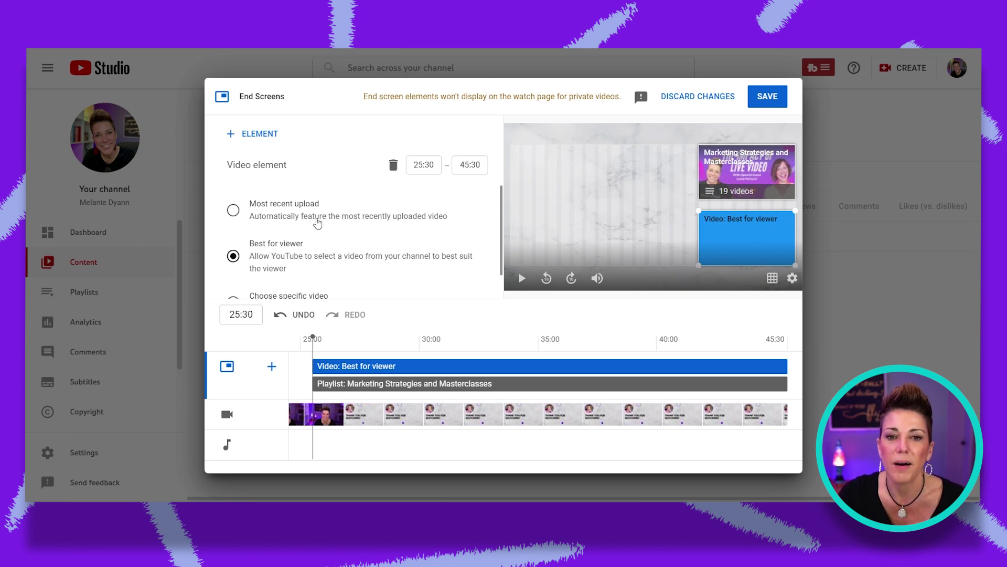
scroll(317, 223, "down", 1)
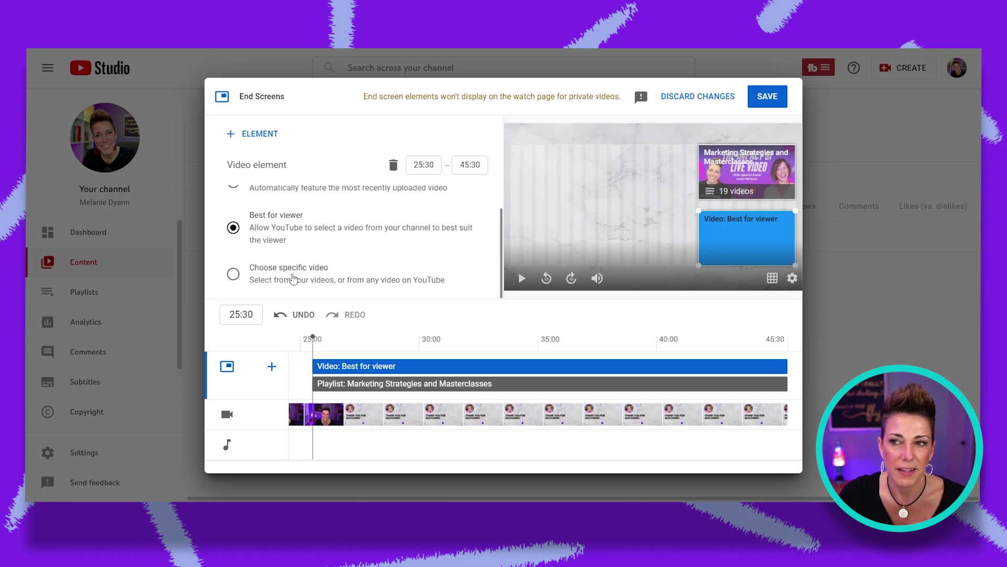
left_click(767, 98)
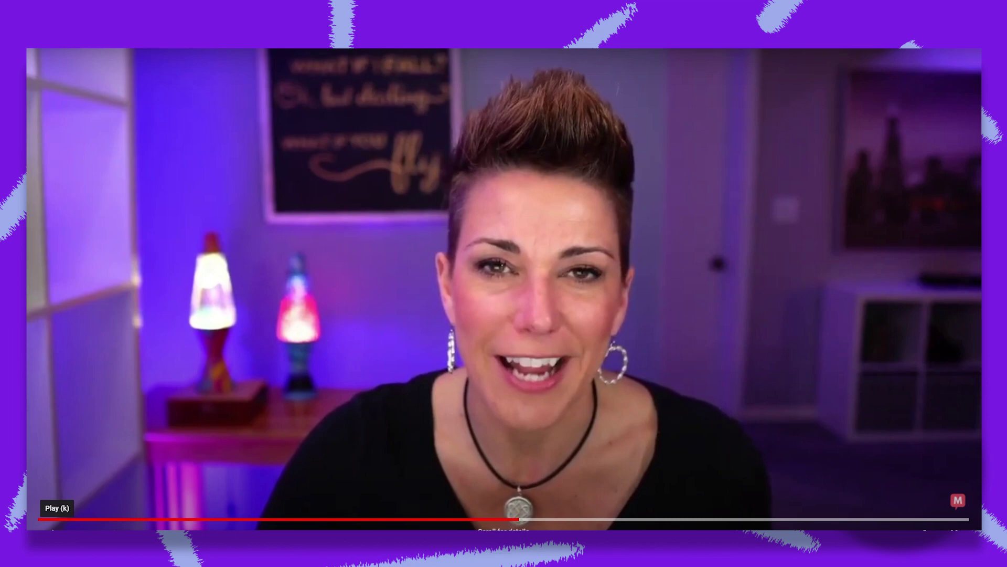
key("k")
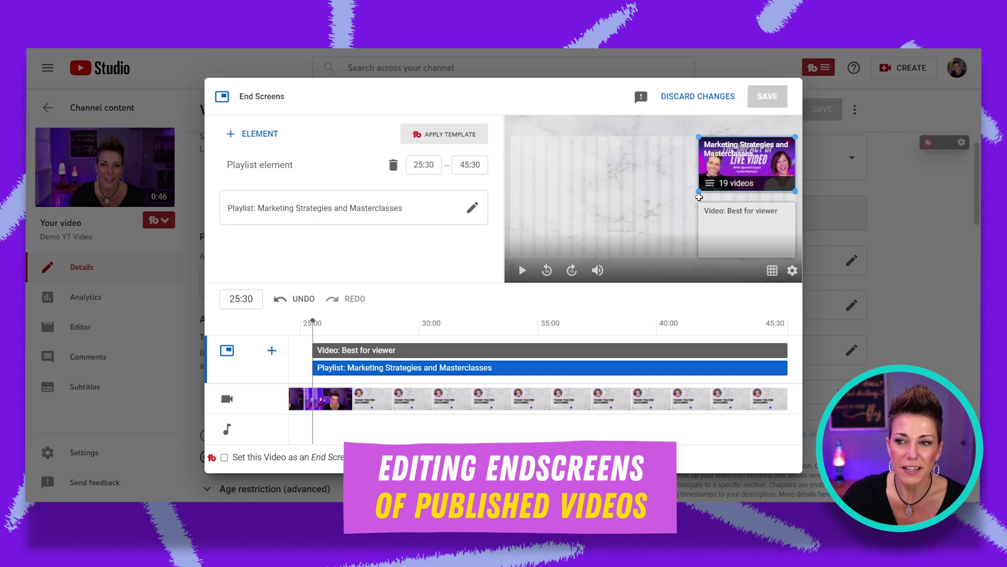
Step: Delete the Best for viewer video element from the published video's end screen, and reposition and resize the remaining playlist element
mouse_move(703, 194)
left_mouse_down()
mouse_move(676, 207)
mouse_move(708, 190)
left_mouse_up()
left_click(723, 231)
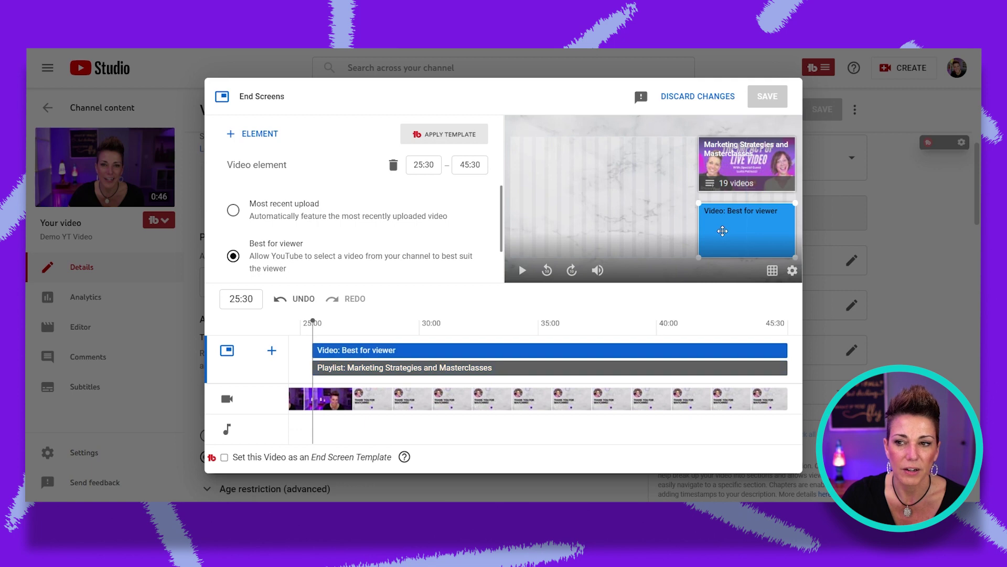
key("Delete")
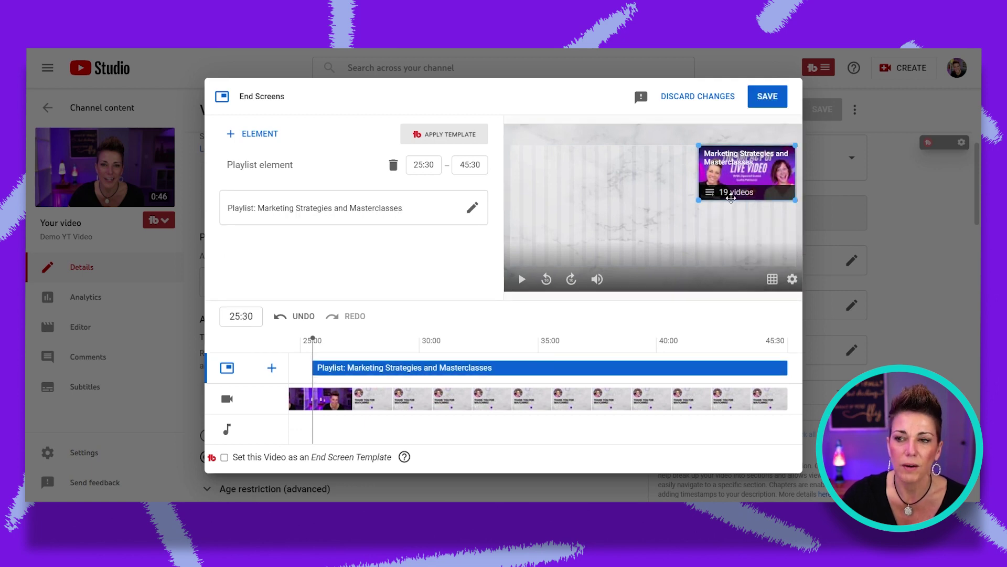
left_click_drag(728, 187, 746, 210)
left_click_drag(704, 183, 691, 176)
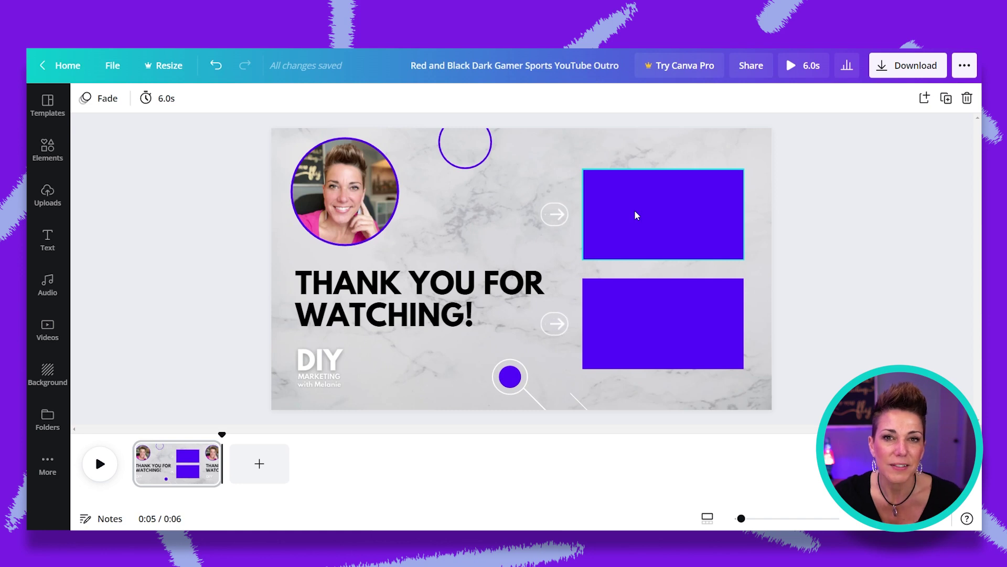
Step: Switch to the Canva outro design and delete both purple video placeholder rectangles
left_click_drag(642, 215, 632, 215)
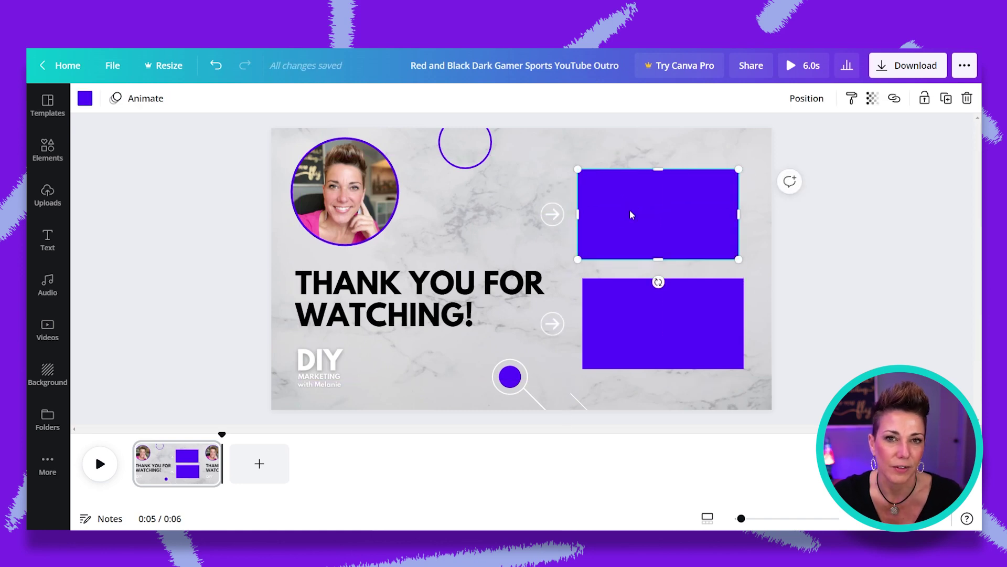
key("Delete")
left_click(636, 308)
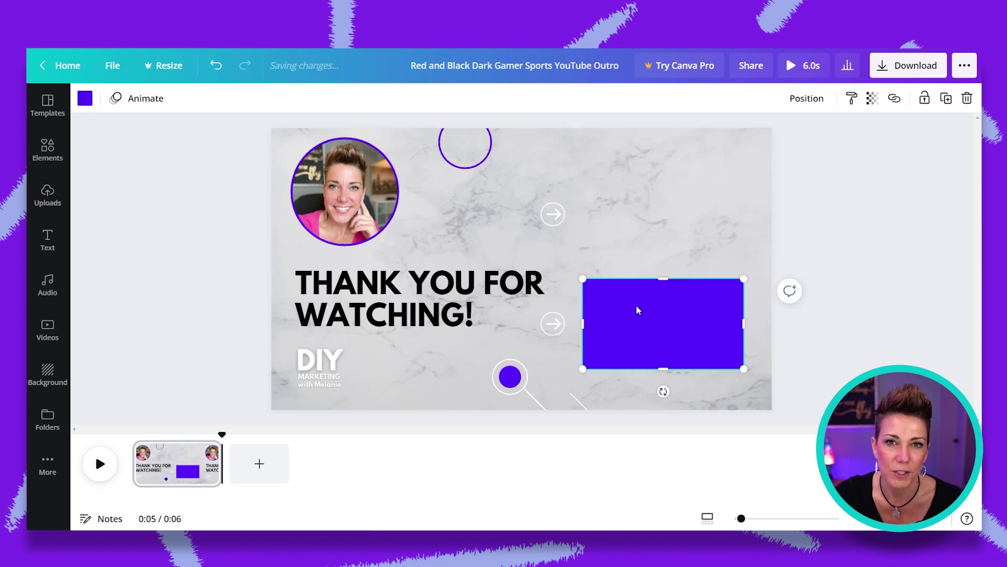
key("Delete")
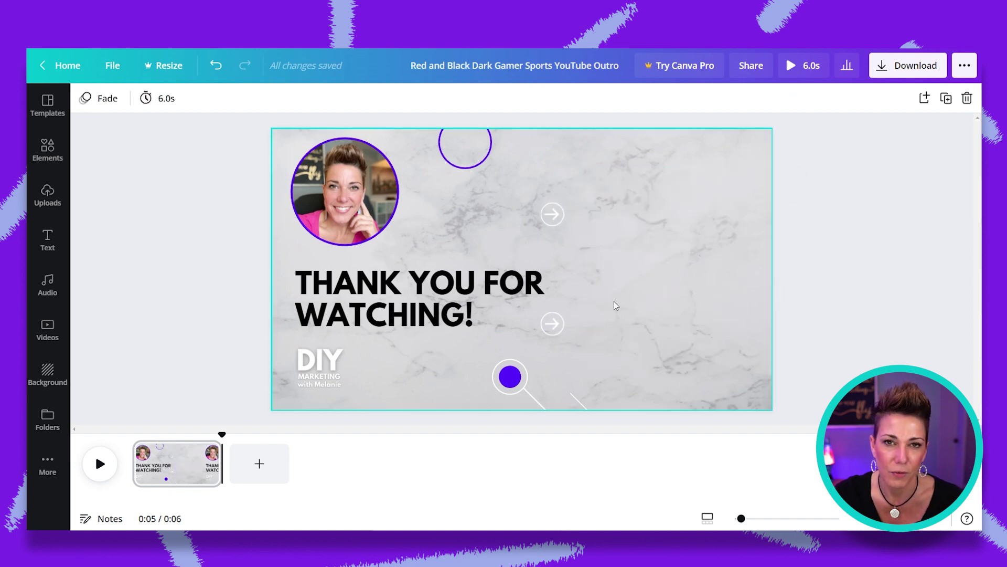